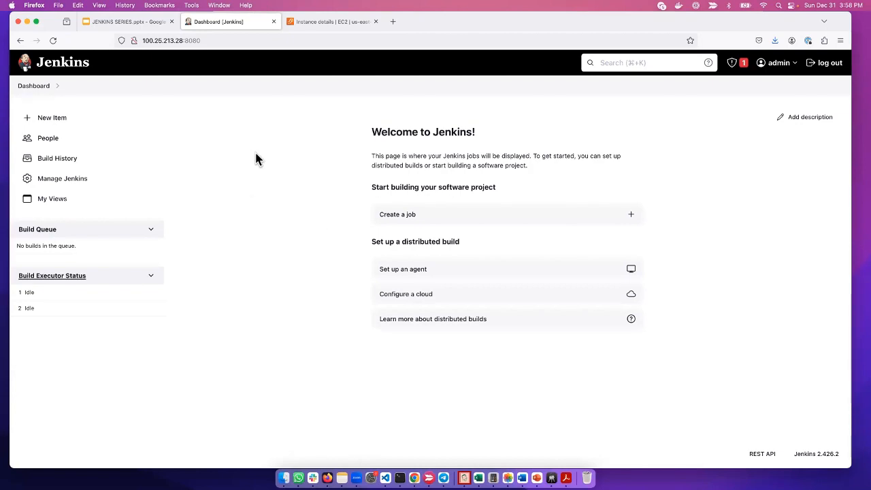
Step: Open the SonarQube site at sonarqube.ektechsoftwaresolution.com in a new browser tab
{"action": "left_click", "coordinate": [394, 22]}
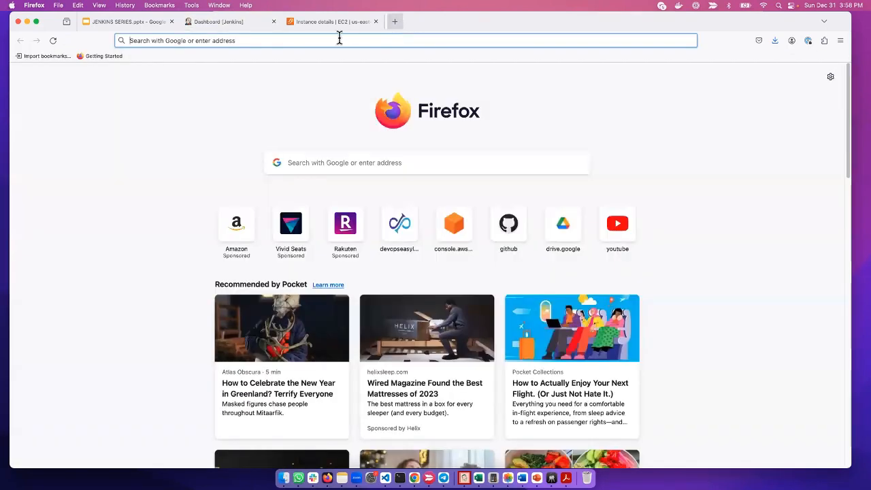
{"action": "left_click", "coordinate": [339, 39]}
{"action": "type", "text": "sonarqube.ektechsoftwaresolution.com/"}
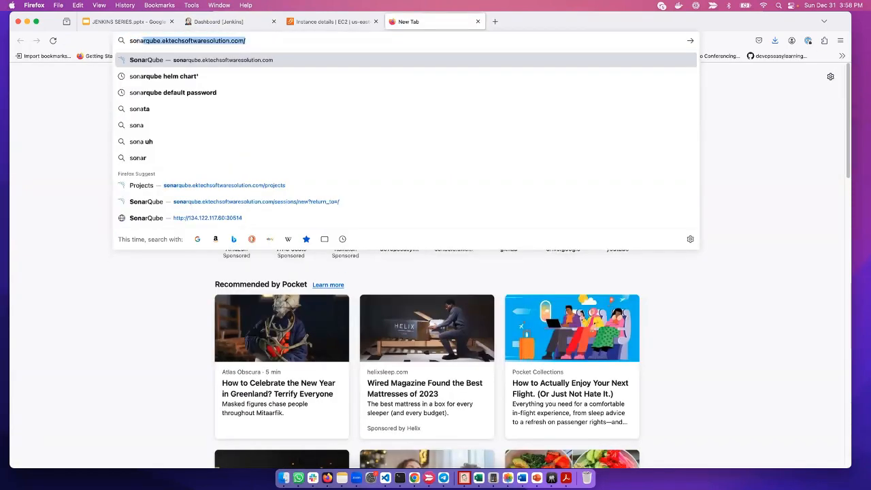
{"action": "key", "text": "Return"}
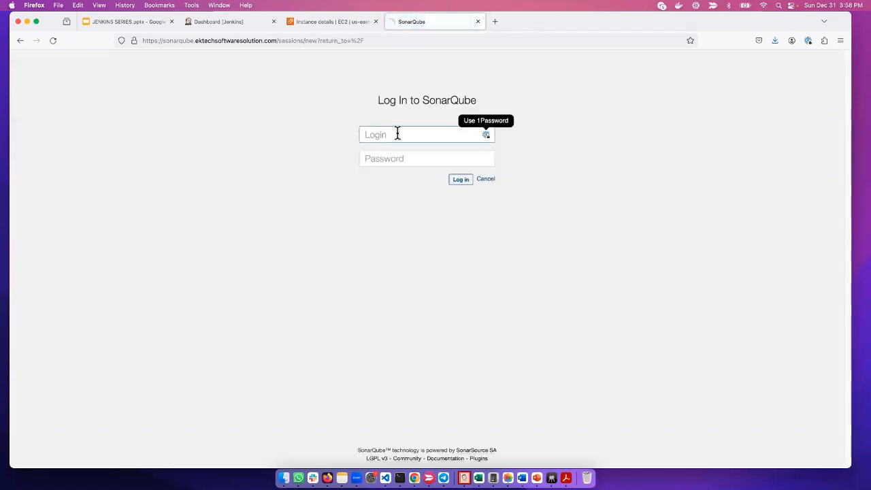
Step: Unlock the 1Password extension by entering the master password so the SonarQube login can be filled
{"action": "left_click", "coordinate": [397, 134]}
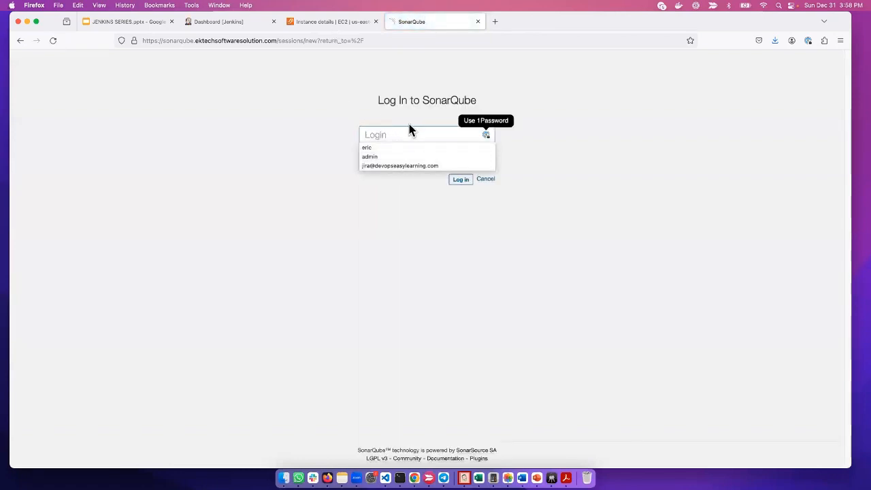
{"action": "left_click", "coordinate": [409, 123]}
{"action": "left_click", "coordinate": [409, 128]}
{"action": "left_click", "coordinate": [411, 136]}
{"action": "left_click", "coordinate": [420, 131]}
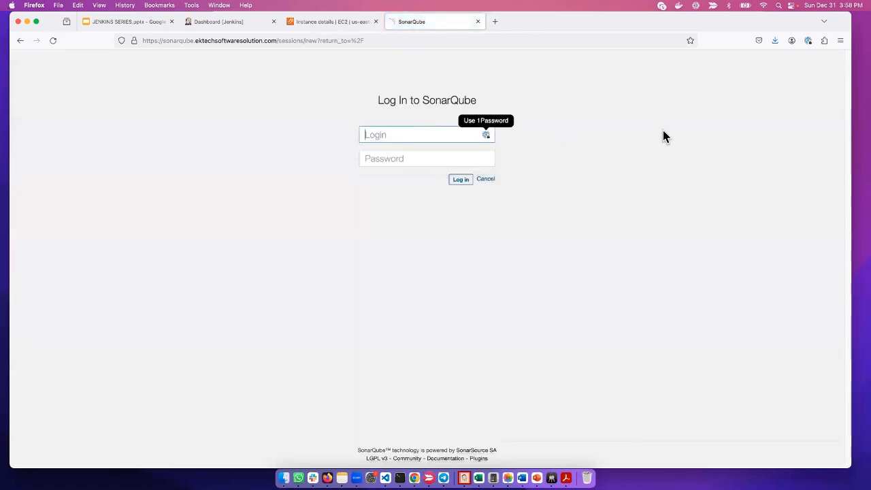
{"action": "left_click", "coordinate": [664, 130]}
{"action": "left_click", "coordinate": [809, 42]}
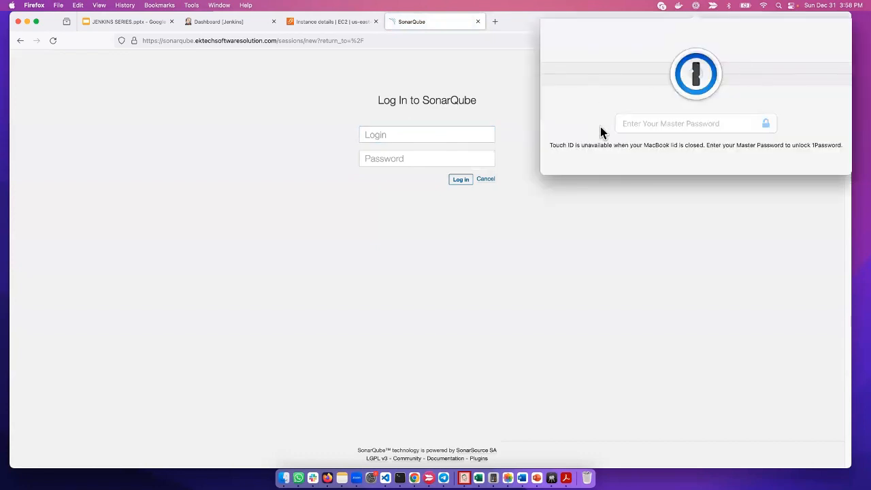
{"action": "type", "text": "•••"}
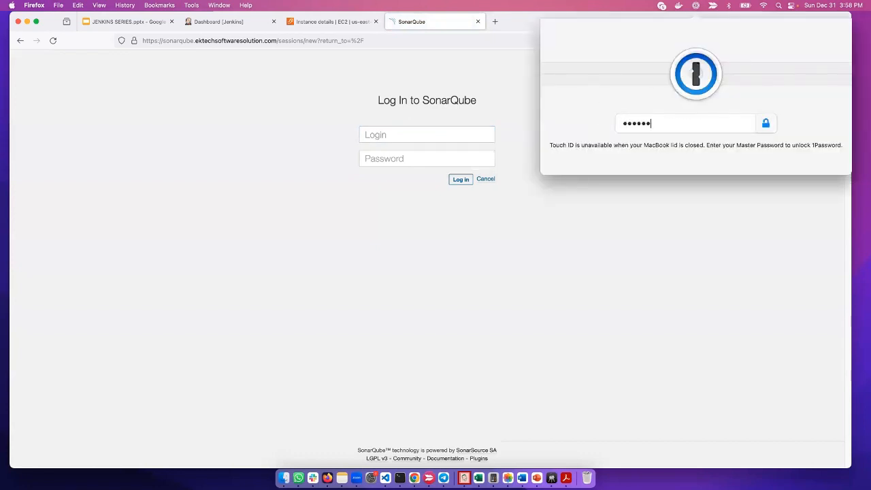
{"action": "type", "text": "••••••••••"}
{"action": "key", "text": "Return"}
Step: Fill the login and password fields from the saved DEL_Jenkins entry and log in to SonarQube
{"action": "left_click", "coordinate": [415, 136]}
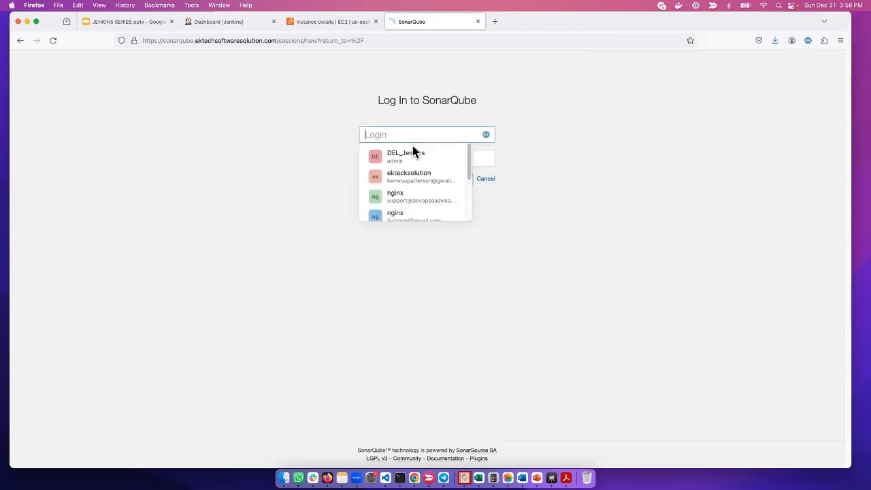
{"action": "left_click", "coordinate": [414, 150]}
{"action": "left_click", "coordinate": [462, 181]}
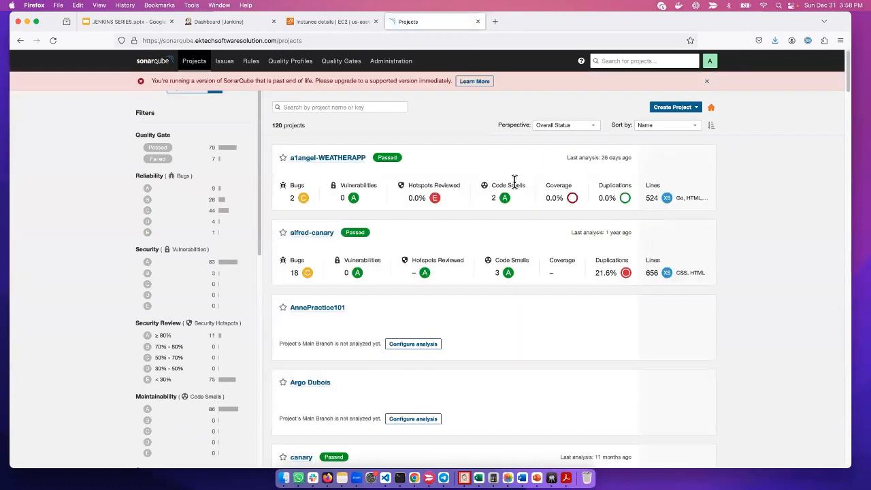
Step: Look through the list of existing SonarQube projects and return to its beginning
{"action": "scroll", "coordinate": [499, 265], "scroll_direction": "down", "scroll_amount": 2}
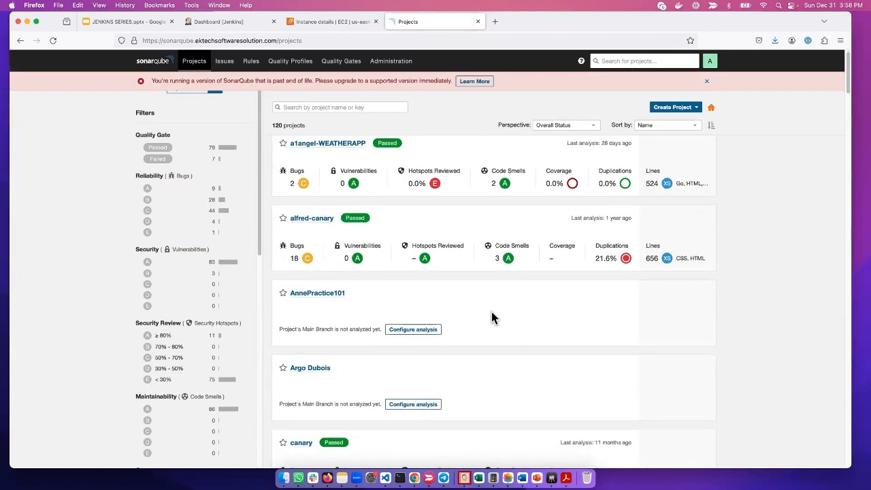
{"action": "scroll", "coordinate": [432, 313], "scroll_direction": "down", "scroll_amount": 4}
{"action": "scroll", "coordinate": [502, 345], "scroll_direction": "up", "scroll_amount": 3}
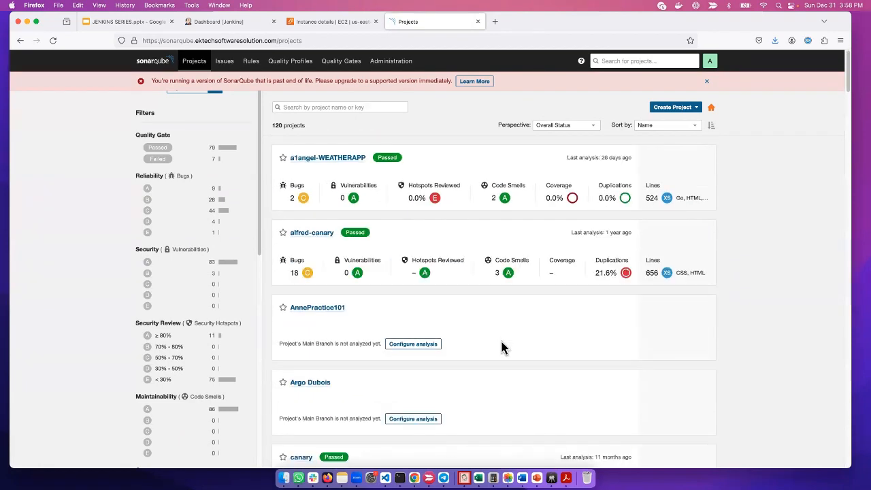
{"action": "scroll", "coordinate": [445, 359], "scroll_direction": "down", "scroll_amount": 10}
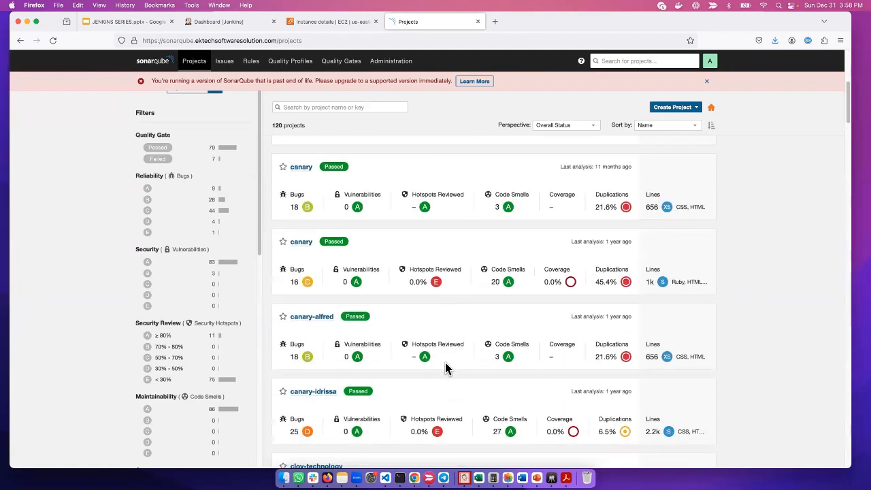
{"action": "scroll", "coordinate": [469, 368], "scroll_direction": "down", "scroll_amount": 15}
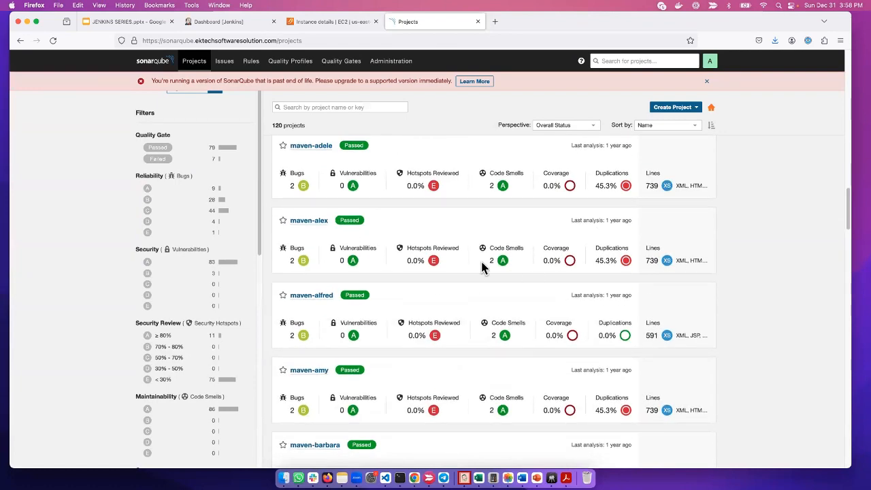
{"action": "scroll", "coordinate": [503, 307], "scroll_direction": "up", "scroll_amount": 20}
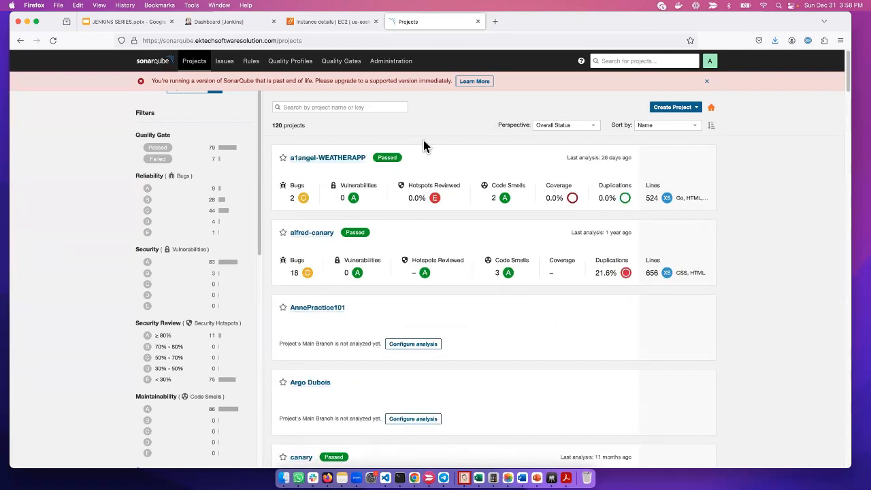
Step: Switch back to Jenkins and search its installed plugins for "sonar"
{"action": "left_click", "coordinate": [247, 22]}
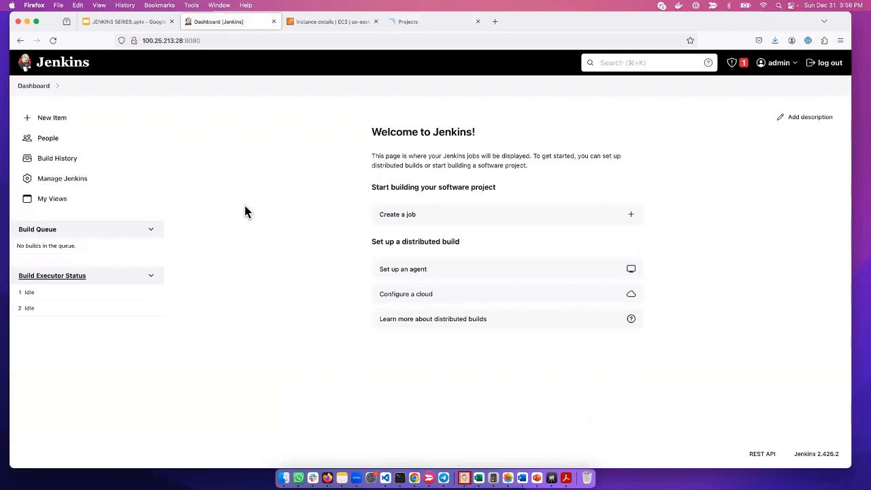
{"action": "left_click", "coordinate": [34, 87]}
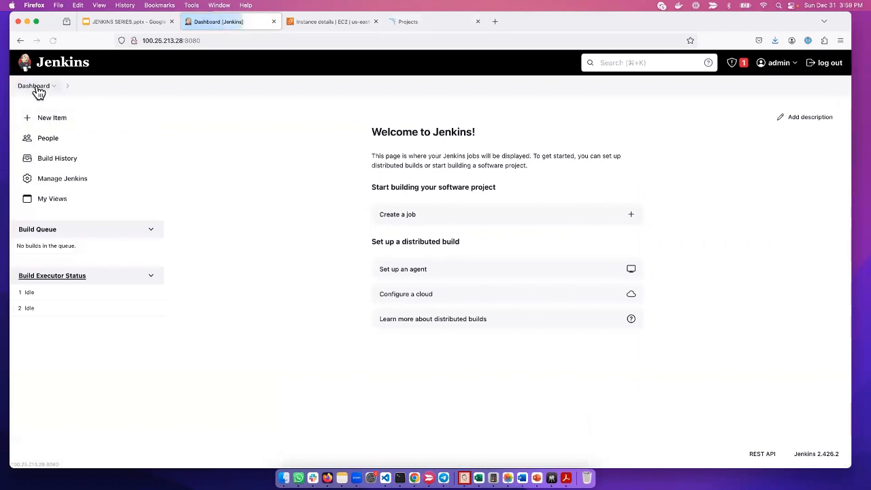
{"action": "left_click", "coordinate": [100, 179]}
{"action": "left_click", "coordinate": [594, 250]}
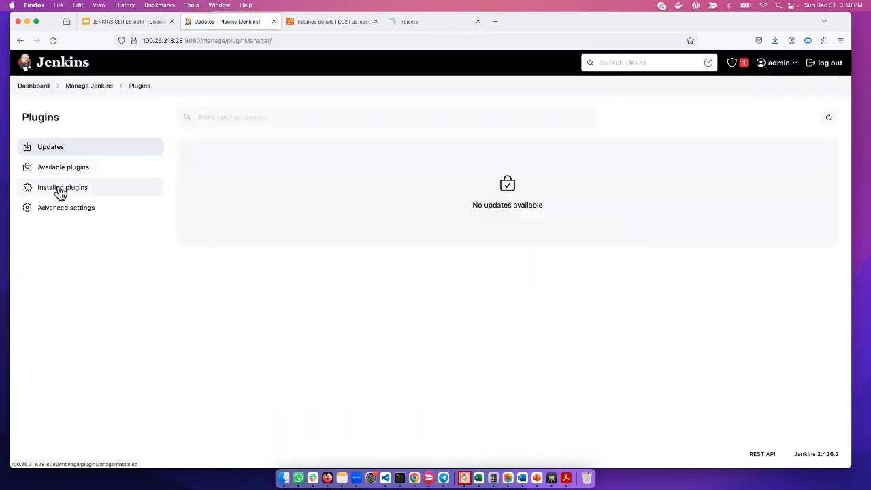
{"action": "left_click", "coordinate": [60, 188]}
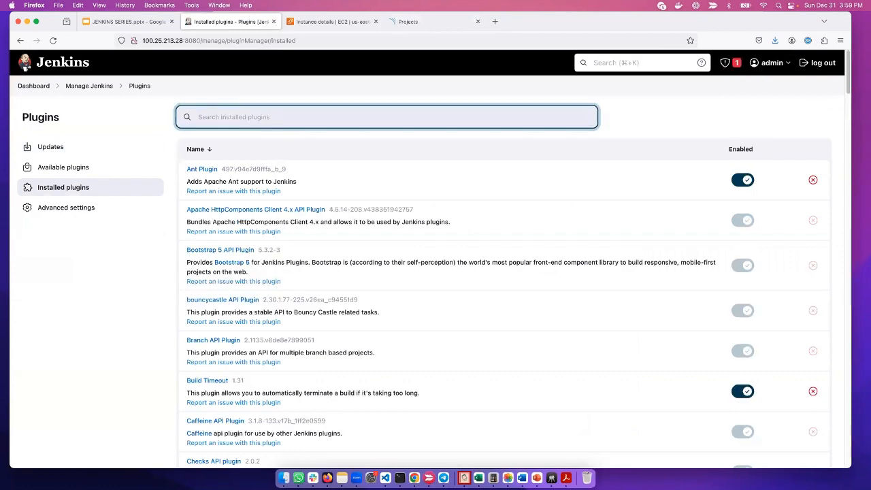
{"action": "type", "text": "sonar"}
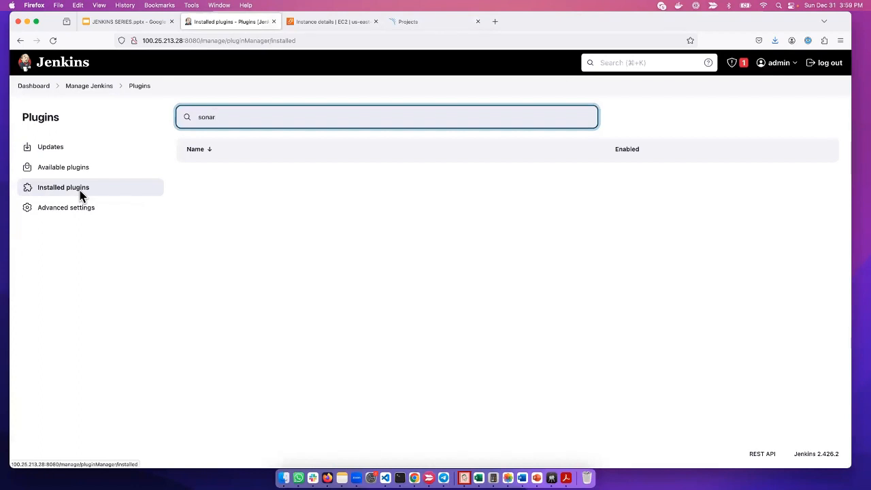
Step: Open the Jenkins System configuration and search the page for a "sonar" section
{"action": "left_click", "coordinate": [30, 86]}
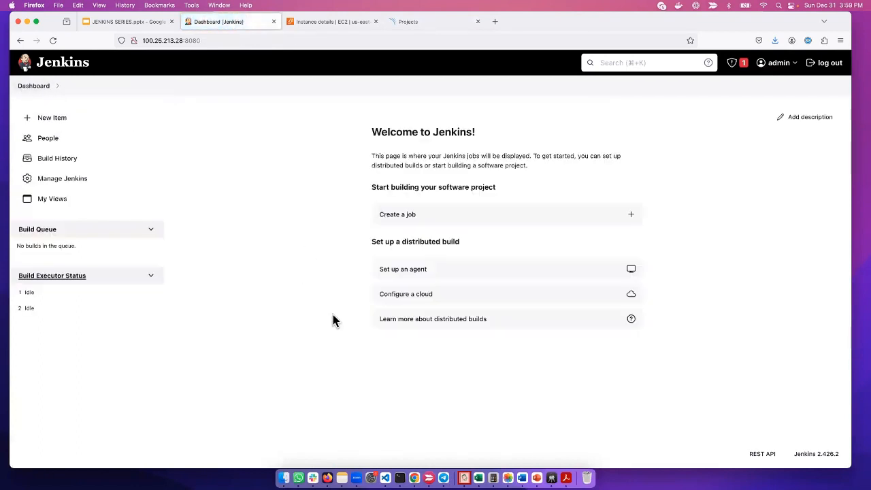
{"action": "left_click", "coordinate": [48, 179]}
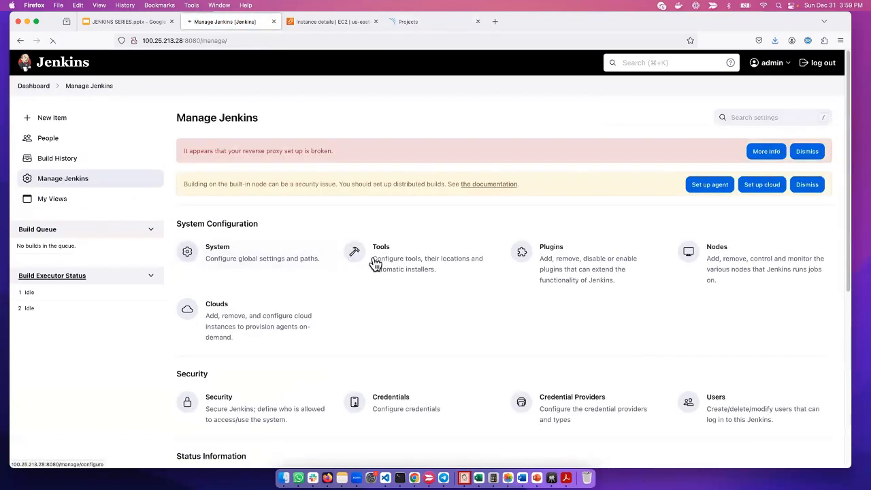
{"action": "scroll", "coordinate": [302, 371], "scroll_direction": "down", "scroll_amount": 5}
{"action": "scroll", "coordinate": [235, 272], "scroll_direction": "up", "scroll_amount": 5}
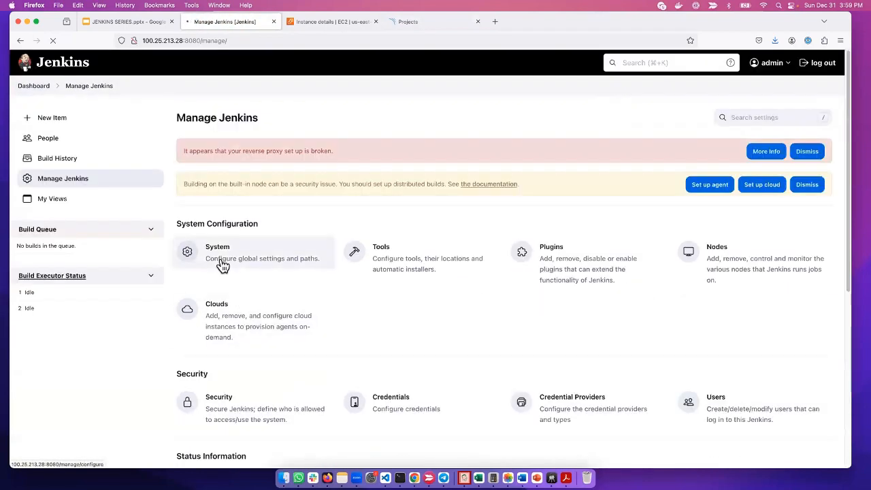
{"action": "scroll", "coordinate": [329, 360], "scroll_direction": "down", "scroll_amount": 10}
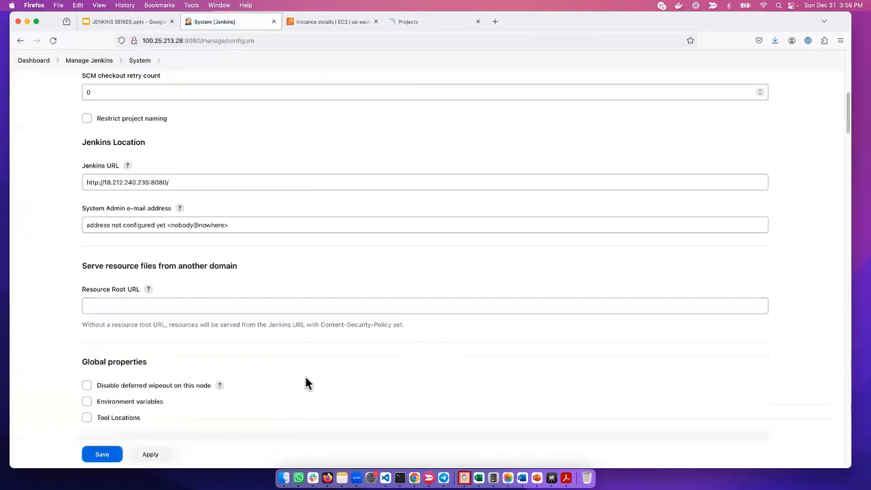
{"action": "key", "text": "super+f"}
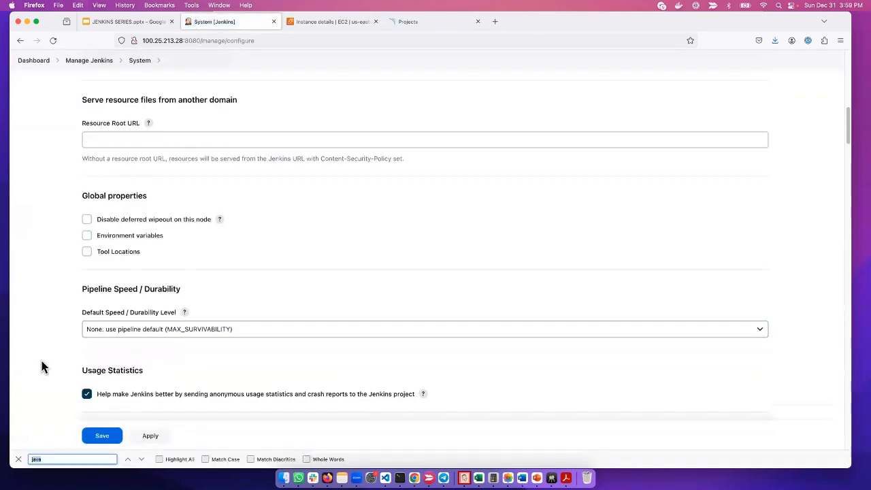
{"action": "type", "text": "sonar"}
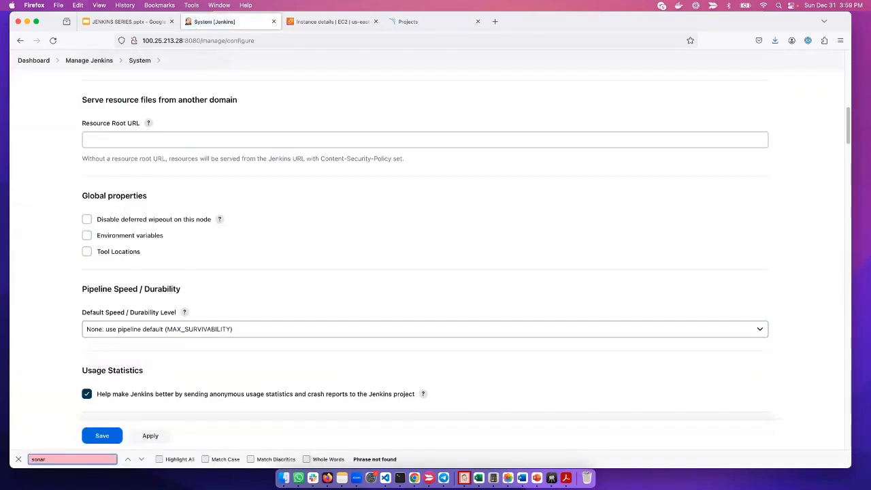
{"action": "scroll", "coordinate": [344, 320], "scroll_direction": "up", "scroll_amount": 10}
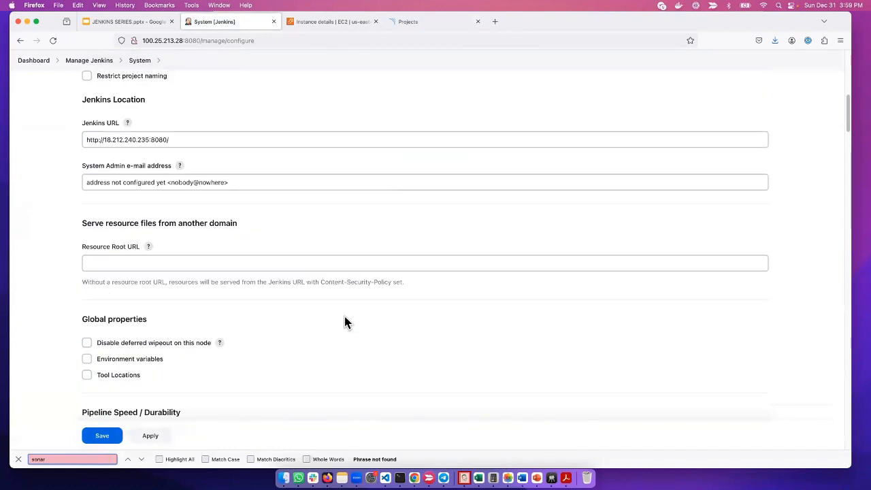
{"action": "scroll", "coordinate": [346, 329], "scroll_direction": "down", "scroll_amount": 15}
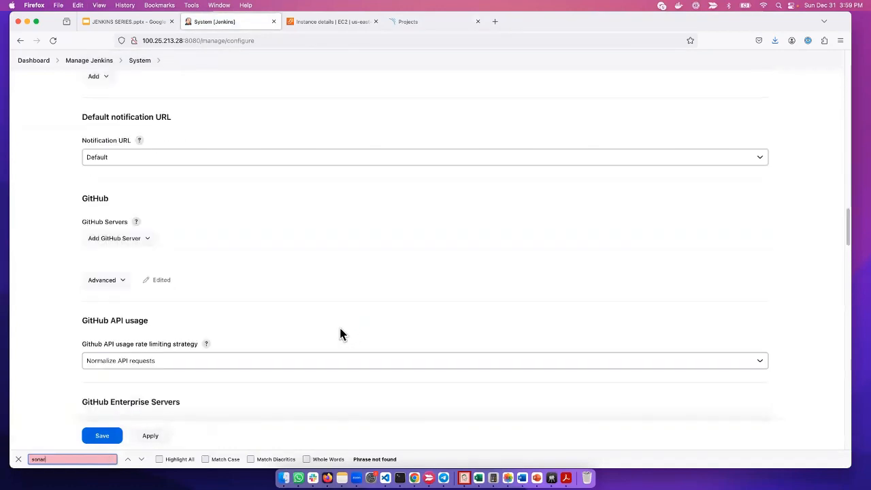
{"action": "scroll", "coordinate": [341, 330], "scroll_direction": "up", "scroll_amount": 20}
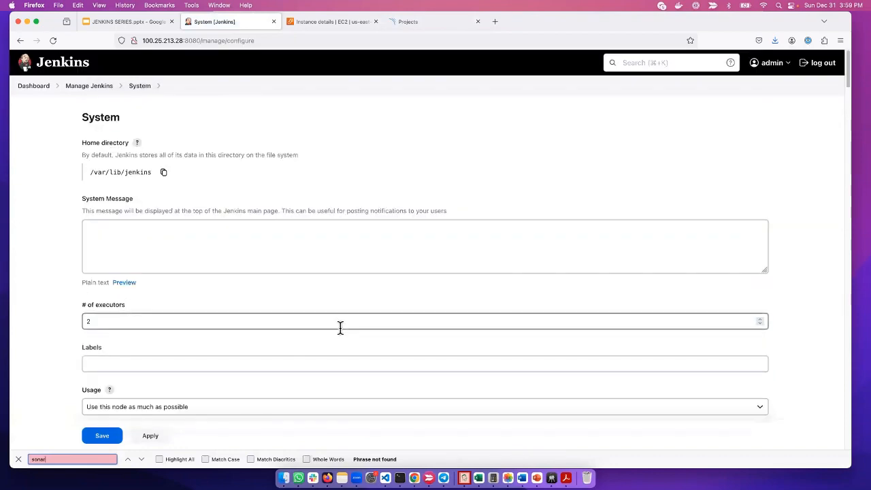
Step: Search the available Jenkins plugins for "sonar" and install the SonarQube Scanner plugin
{"action": "left_click", "coordinate": [32, 87]}
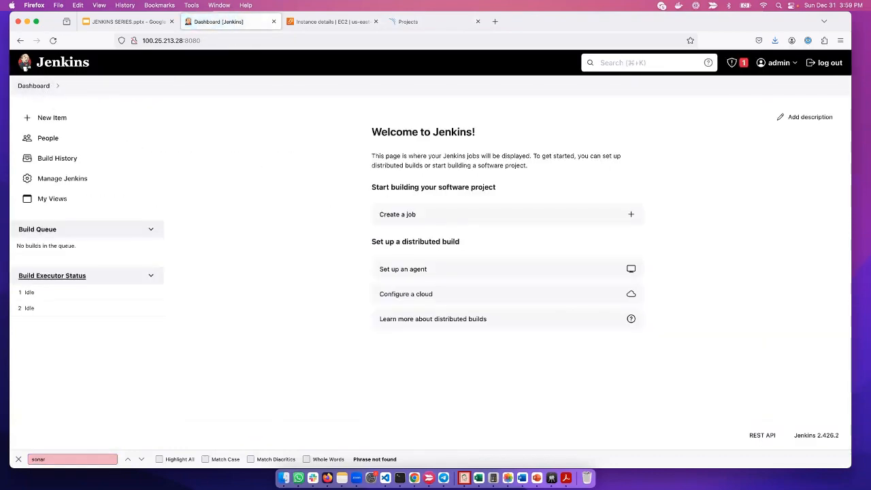
{"action": "left_click", "coordinate": [60, 178]}
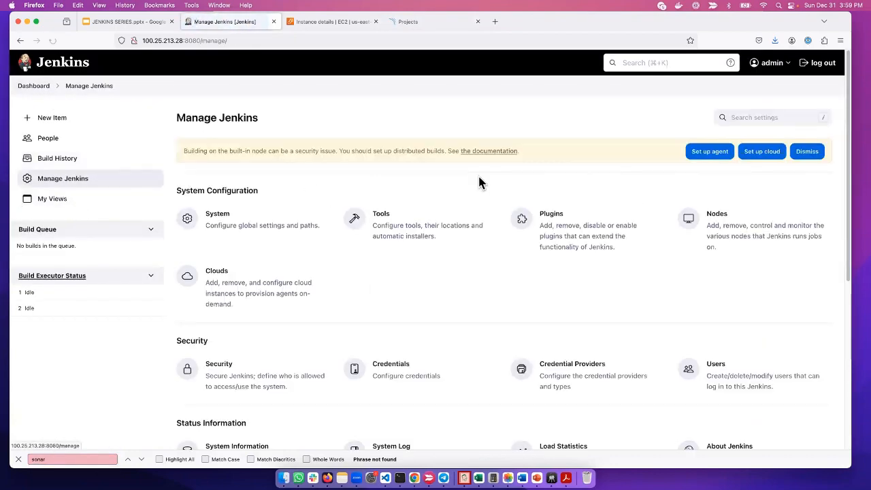
{"action": "left_click", "coordinate": [571, 215]}
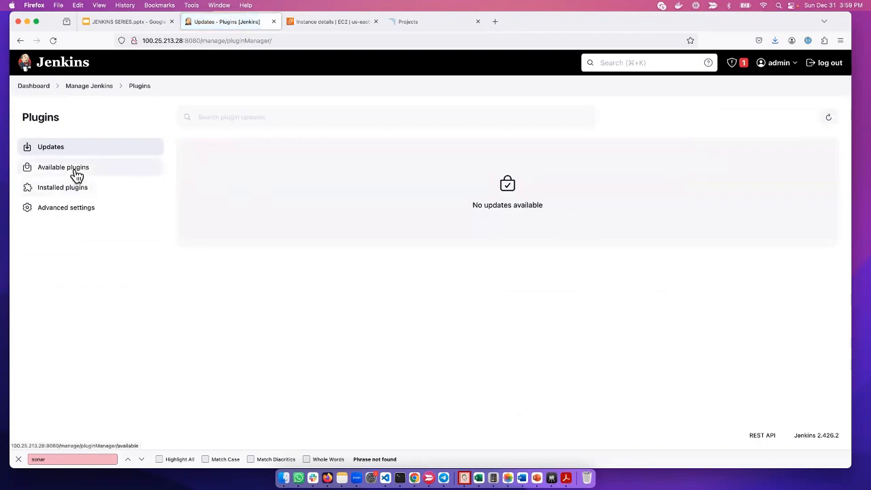
{"action": "left_click", "coordinate": [73, 170]}
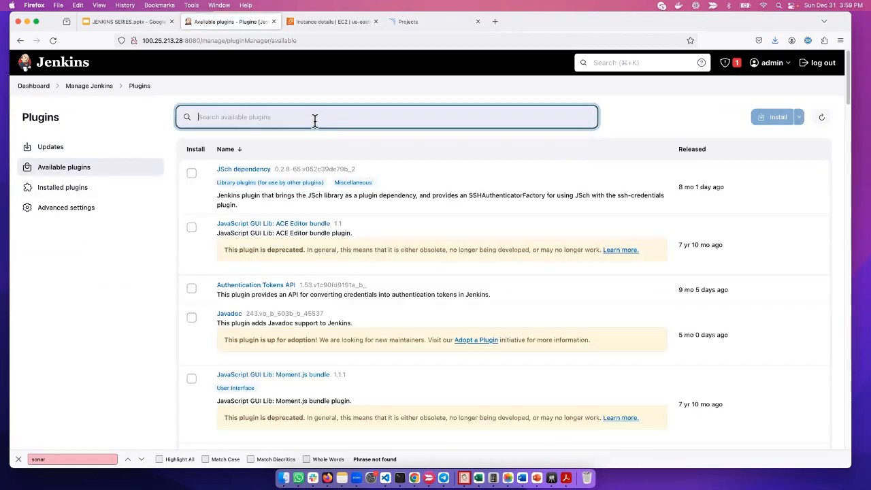
{"action": "type", "text": "sonar"}
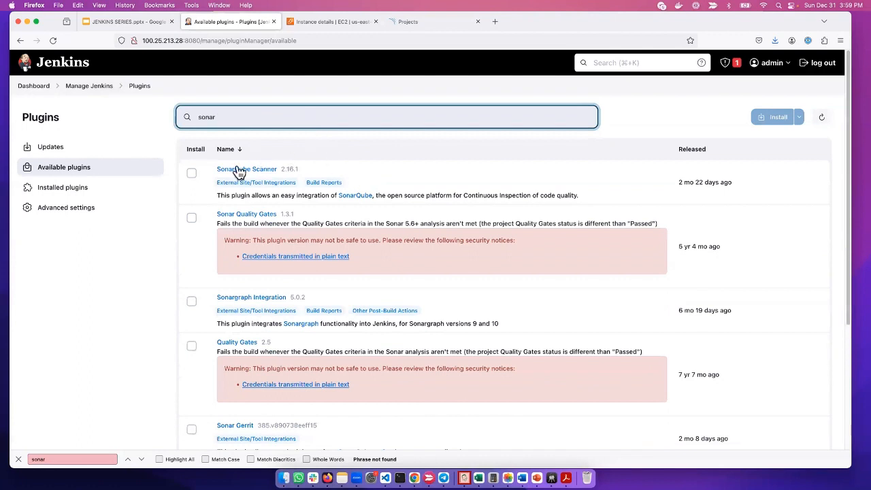
{"action": "left_click", "coordinate": [192, 172]}
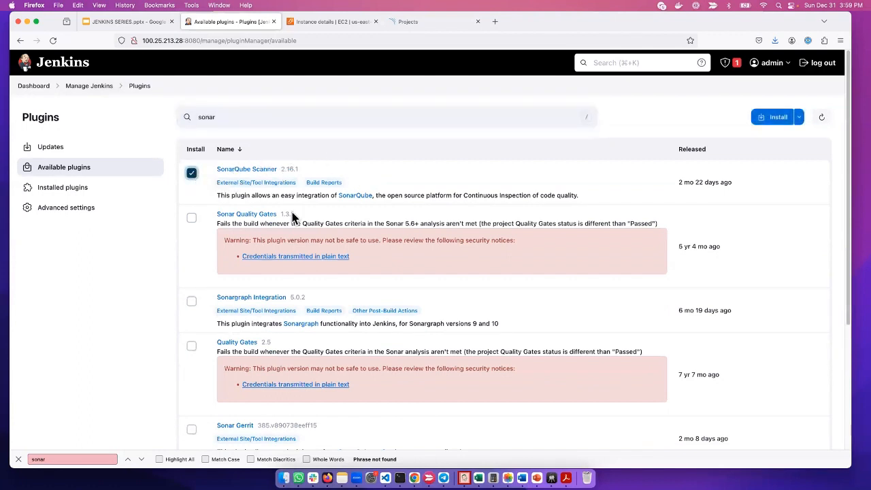
{"action": "left_click", "coordinate": [767, 120]}
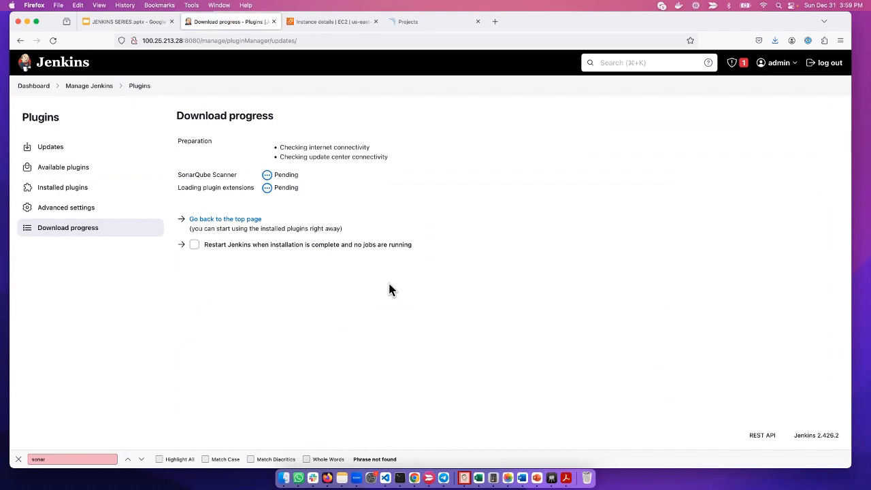
Step: Return to the Jenkins System configuration and find the SonarQube servers section by searching the page for "sonar"
{"action": "left_click", "coordinate": [220, 230]}
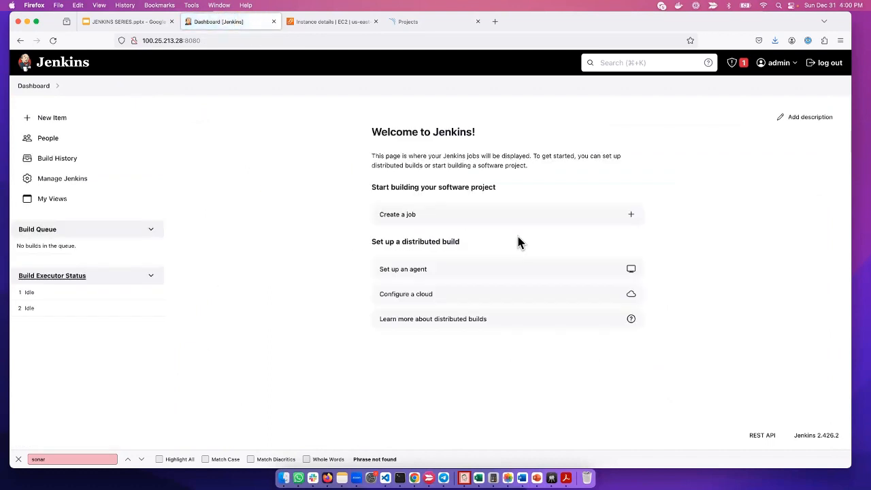
{"action": "left_click", "coordinate": [65, 179]}
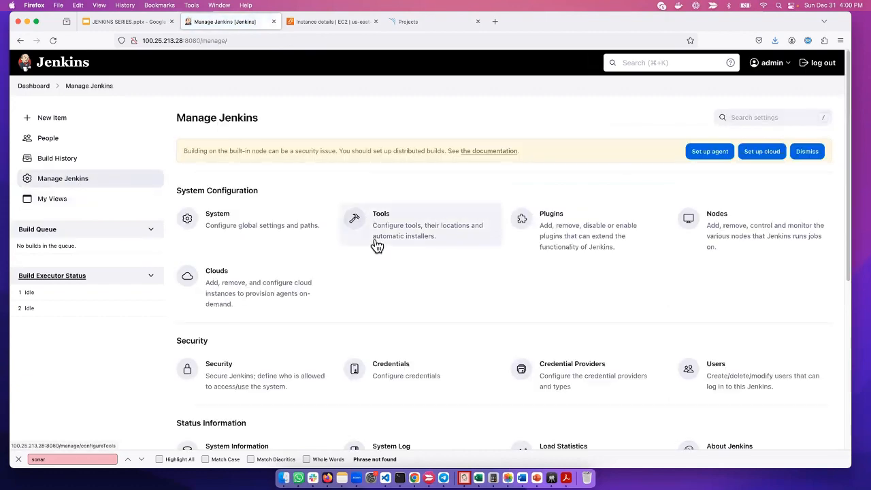
{"action": "scroll", "coordinate": [263, 402], "scroll_direction": "down", "scroll_amount": 15}
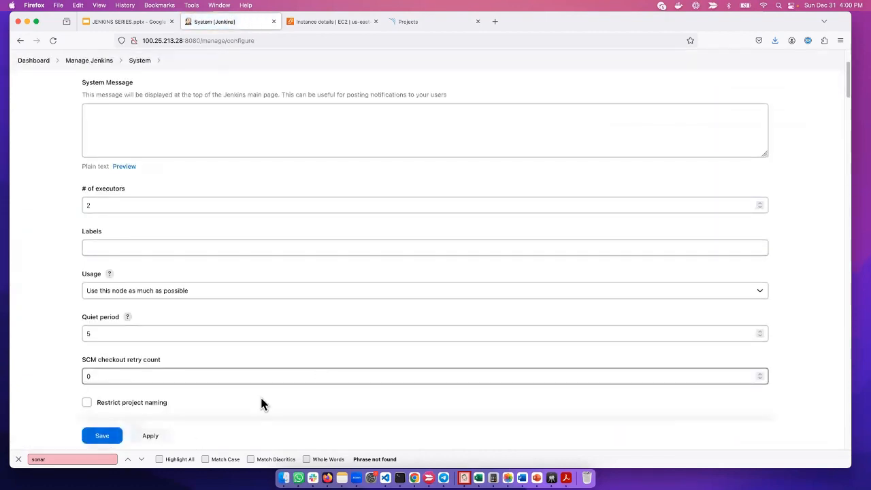
{"action": "left_click", "coordinate": [49, 460]}
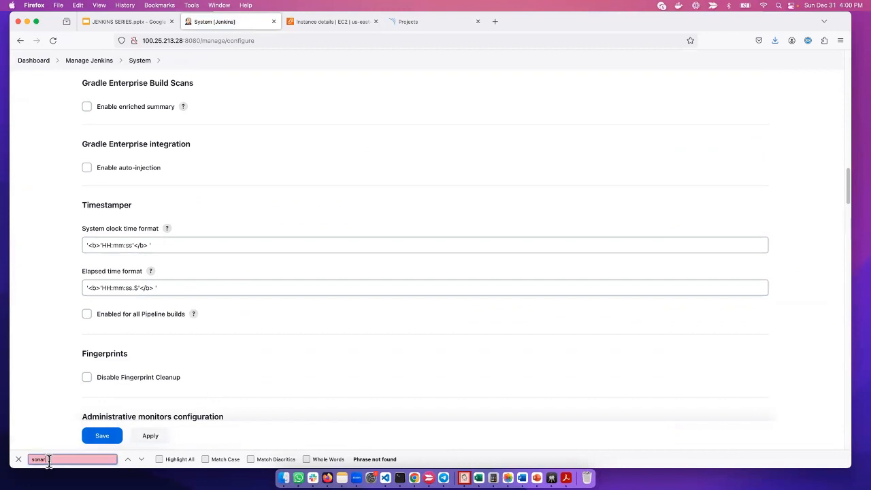
{"action": "key", "text": "Return"}
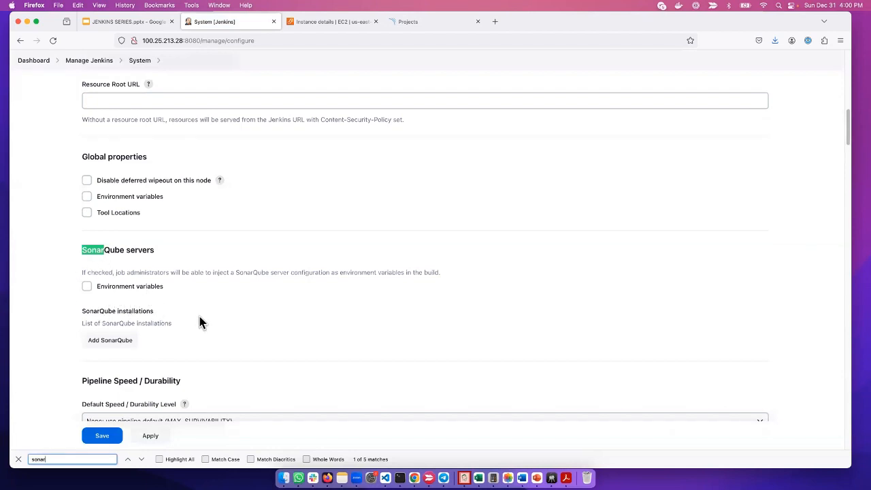
Step: Enable environment variables for SonarQube servers and add a SonarQube installation named "sonarqube"
{"action": "left_click", "coordinate": [86, 286]}
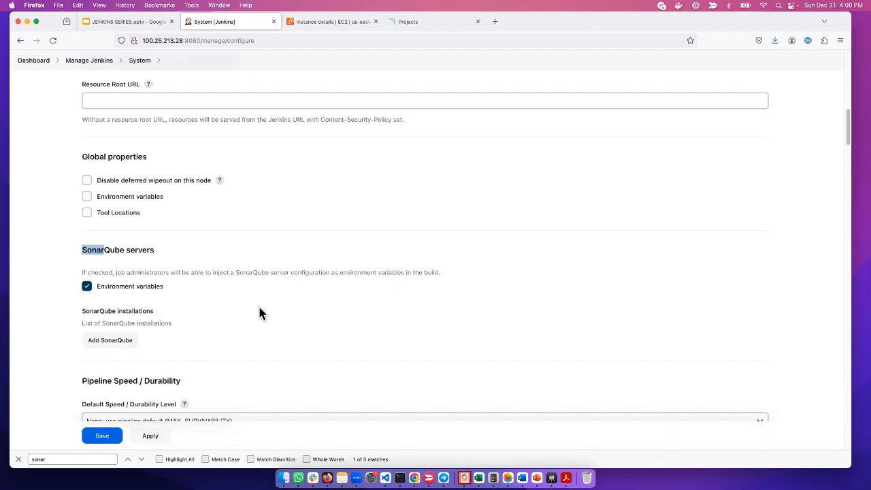
{"action": "left_click", "coordinate": [118, 342]}
{"action": "scroll", "coordinate": [217, 354], "scroll_direction": "down", "scroll_amount": 2}
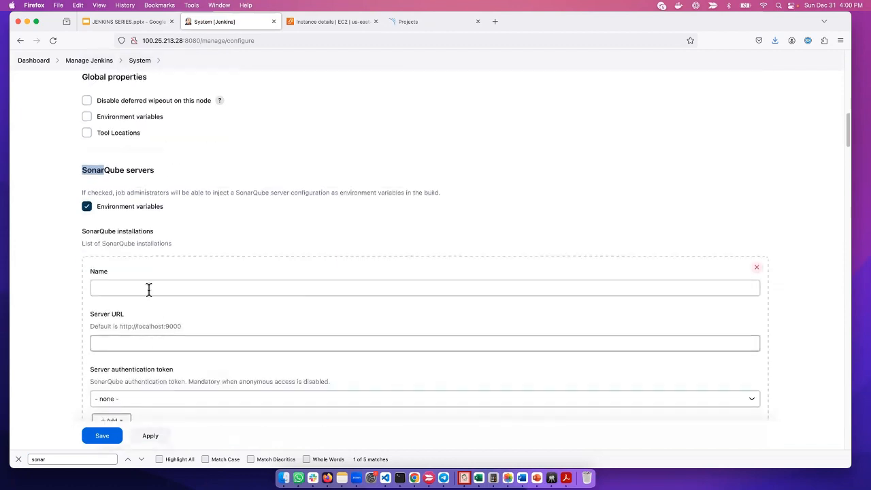
{"action": "left_click", "coordinate": [148, 290]}
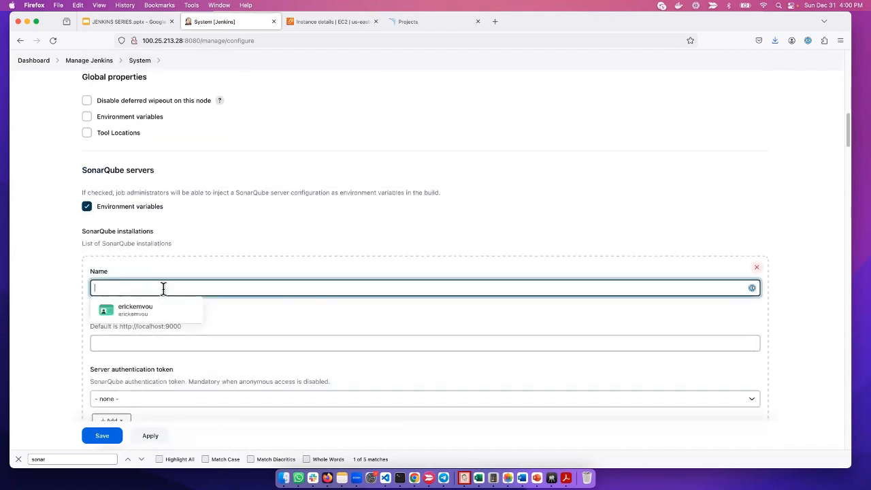
{"action": "type", "text": "sona"}
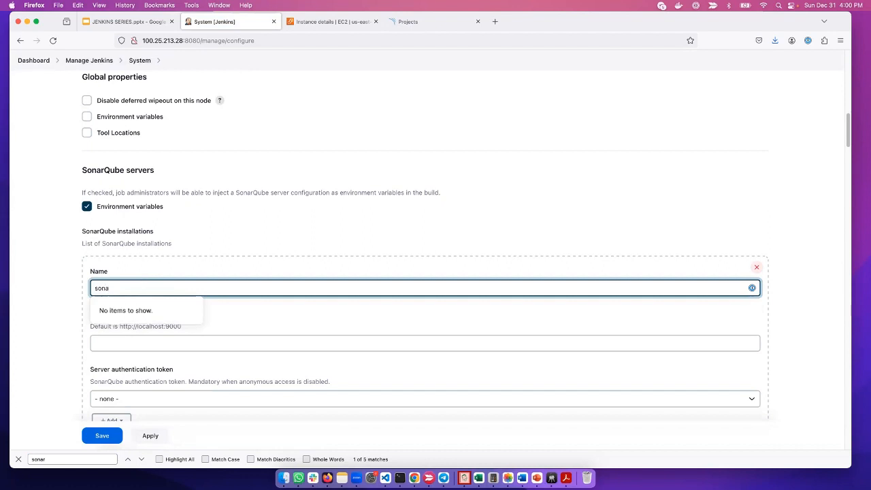
{"action": "type", "text": "rqube"}
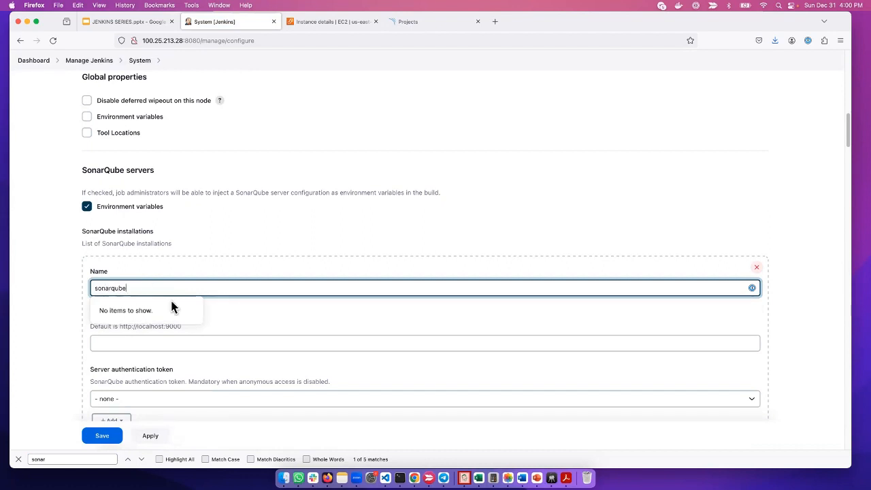
{"action": "left_click", "coordinate": [256, 342]}
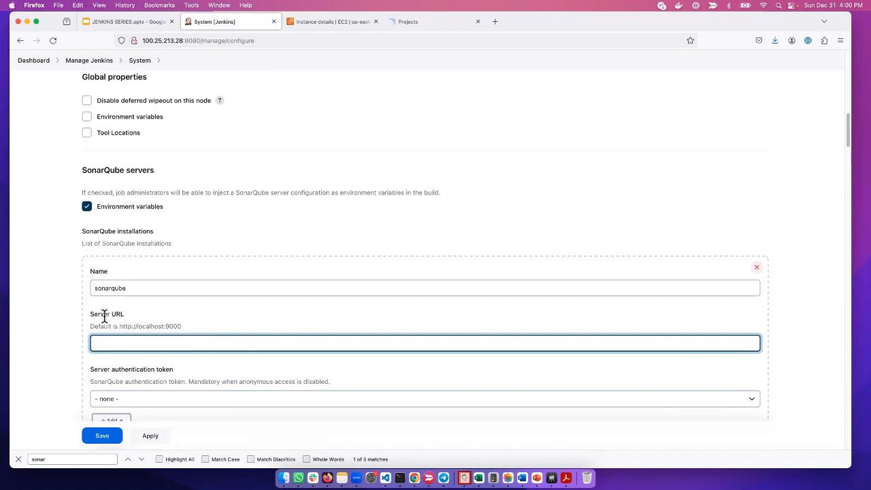
{"action": "left_click", "coordinate": [429, 21]}
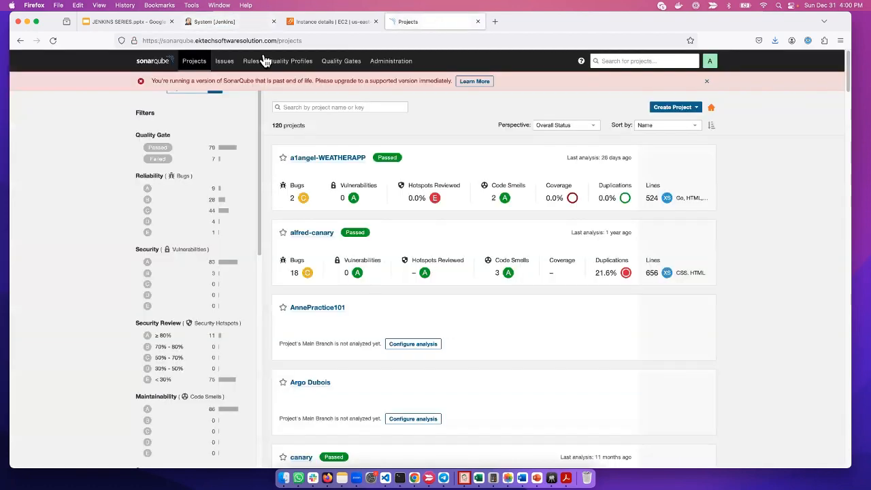
{"action": "left_click", "coordinate": [320, 39]}
{"action": "left_click", "coordinate": [373, 42]}
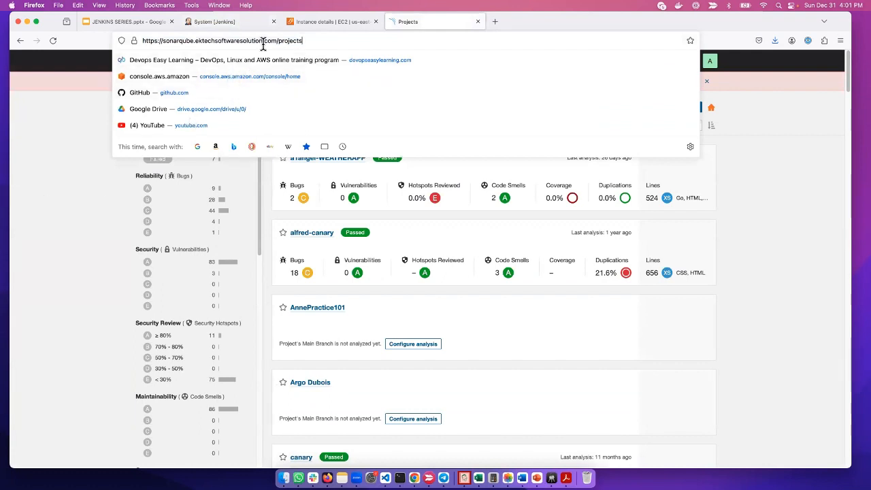
{"action": "left_click_drag", "start_coordinate": [279, 41], "coordinate": [134, 41]}
{"action": "key", "text": "super+c"}
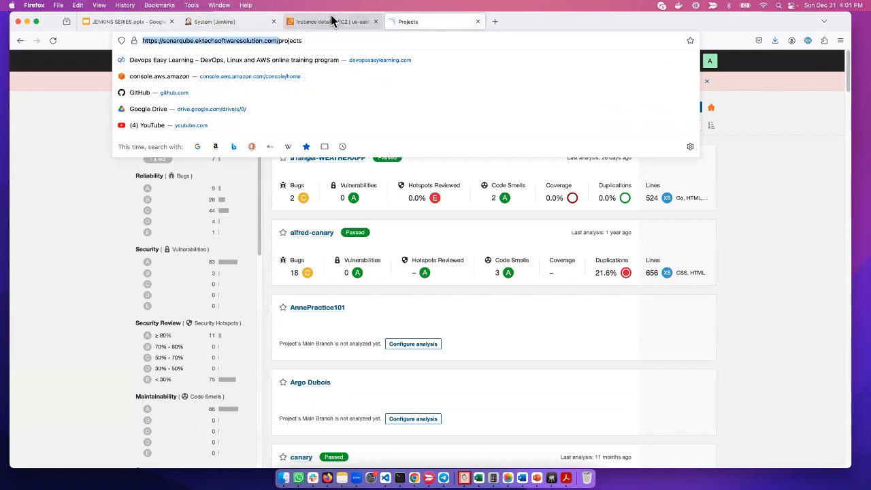
{"action": "left_click", "coordinate": [228, 25]}
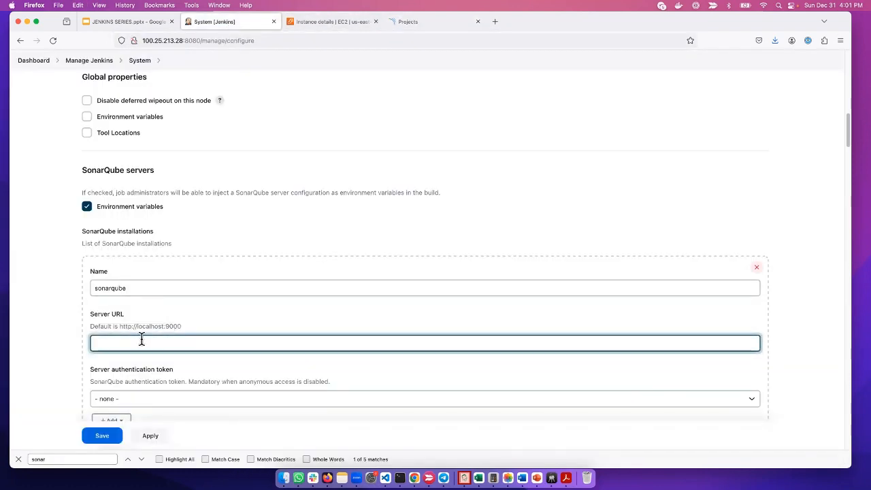
{"action": "key", "text": "super+v"}
{"action": "scroll", "coordinate": [282, 346], "scroll_direction": "down", "scroll_amount": 3}
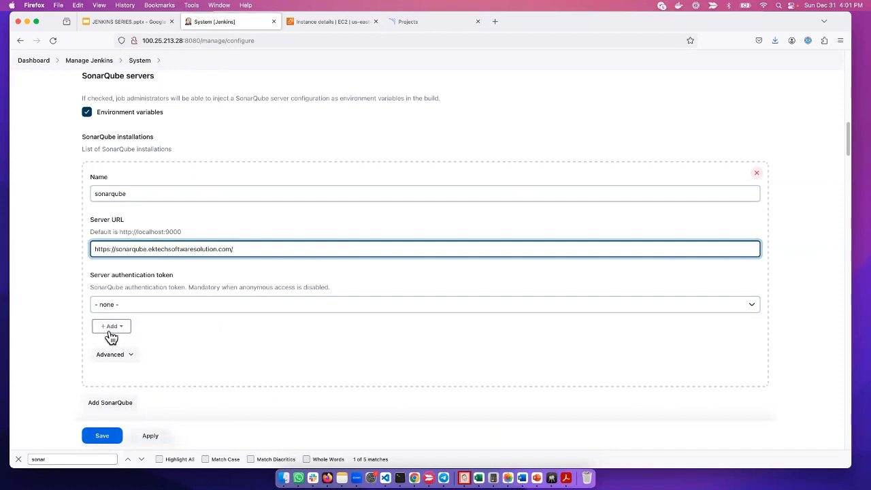
Step: Try to add a server authentication token credential for the SonarQube installation from the System configuration
{"action": "left_click", "coordinate": [132, 306]}
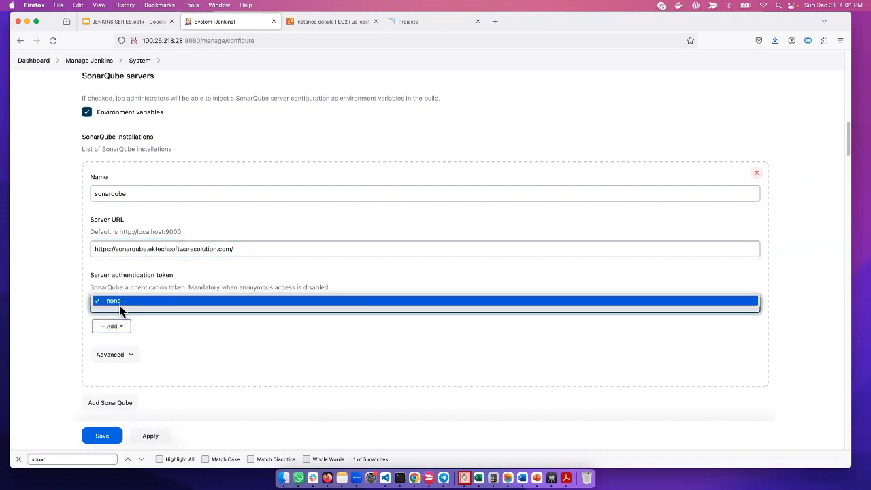
{"action": "left_click", "coordinate": [122, 332]}
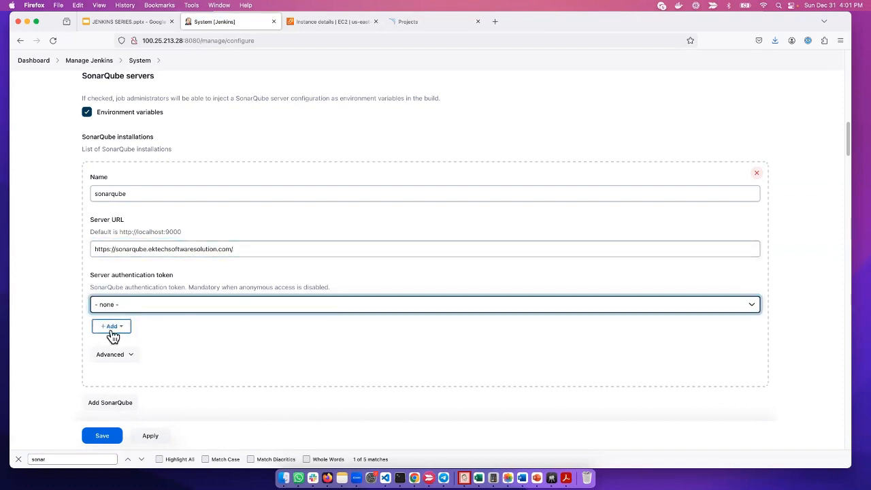
{"action": "left_click", "coordinate": [118, 333]}
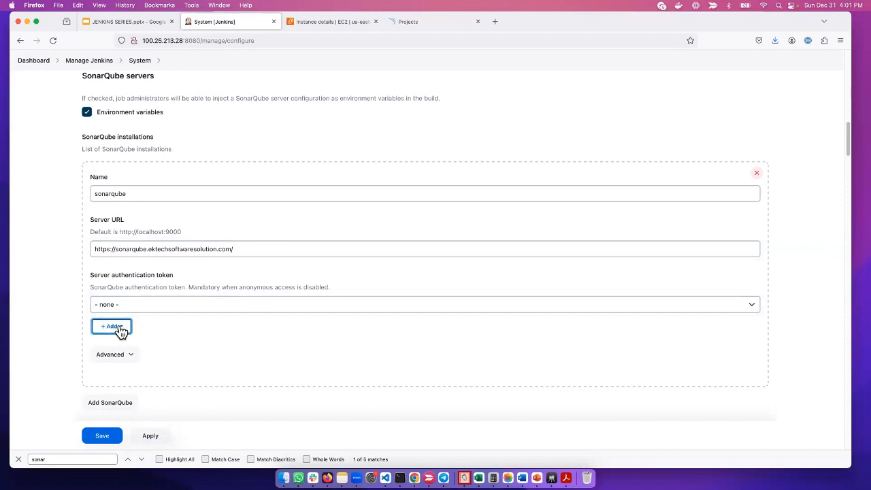
{"action": "left_click", "coordinate": [279, 326]}
{"action": "left_click", "coordinate": [128, 328]}
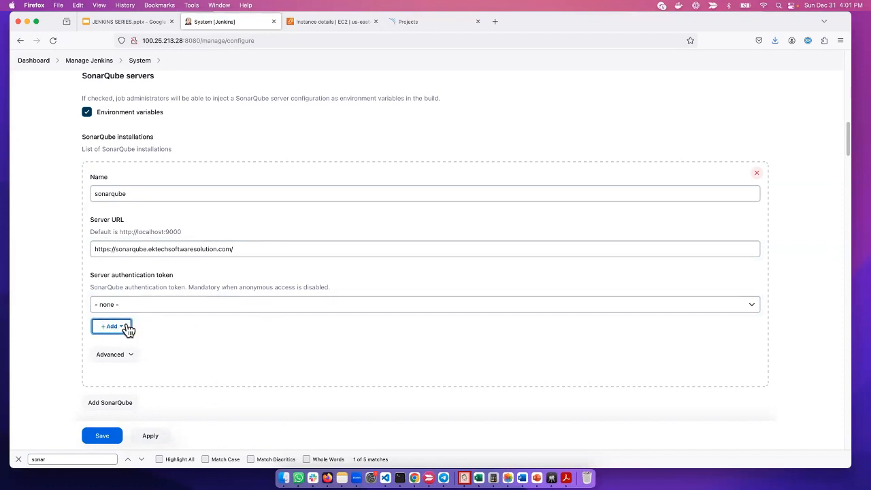
Step: Apply and save the Jenkins System configuration with the new SonarQube server
{"action": "left_click", "coordinate": [154, 438]}
{"action": "left_click", "coordinate": [112, 441]}
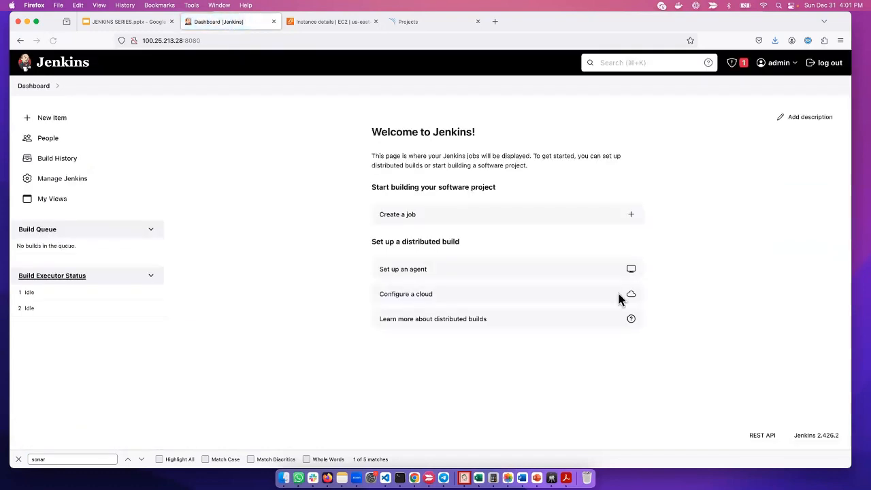
Step: Start a new credential in the Global credentials (unrestricted) domain of the Jenkins System store
{"action": "left_click", "coordinate": [68, 180]}
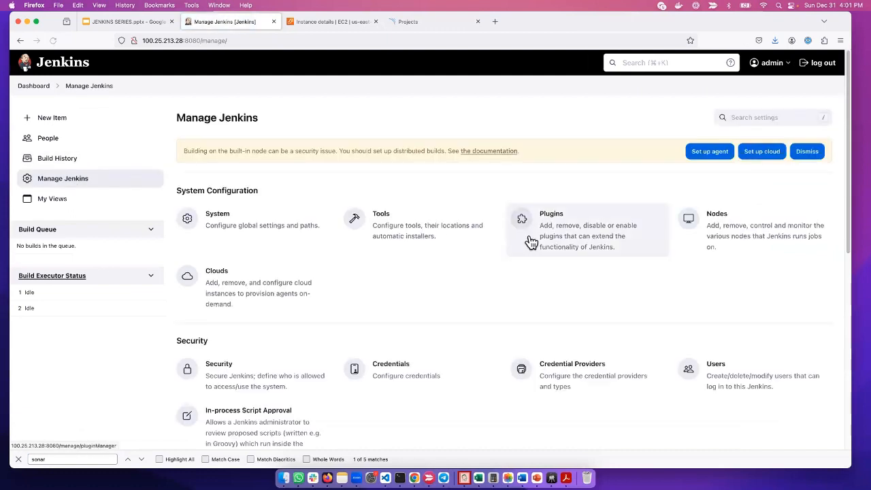
{"action": "scroll", "coordinate": [396, 361], "scroll_direction": "down", "scroll_amount": 1}
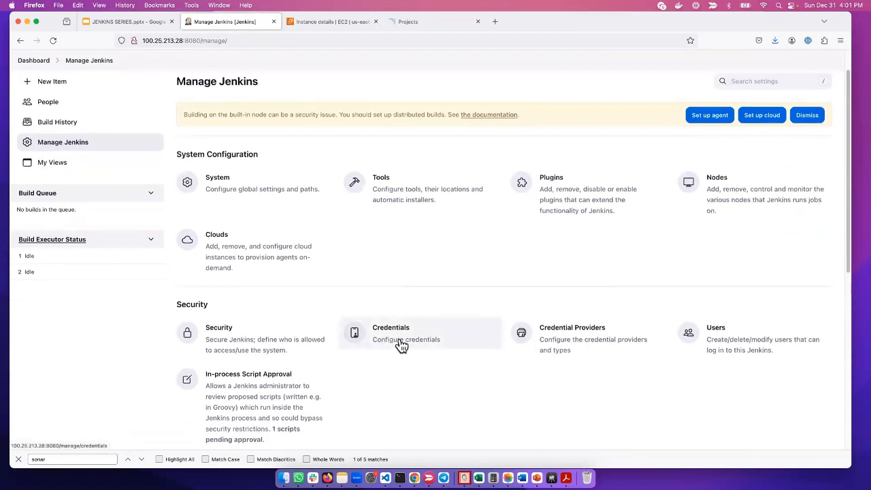
{"action": "left_click", "coordinate": [402, 345]}
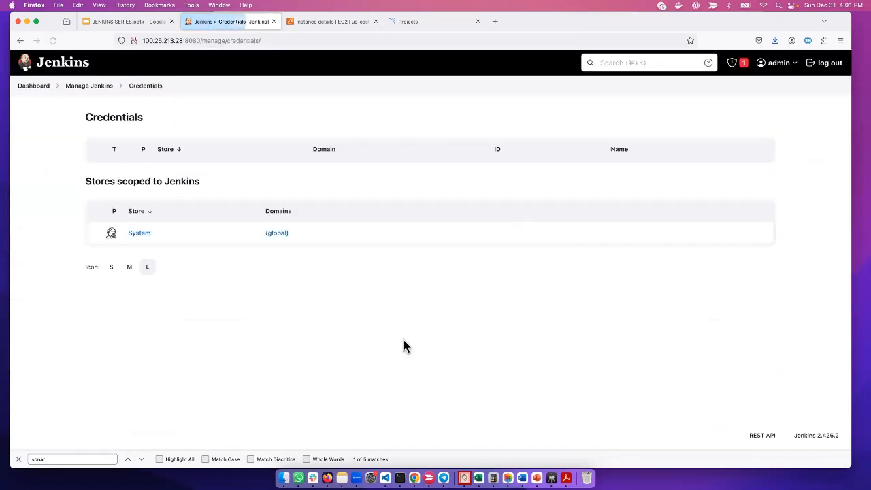
{"action": "left_click", "coordinate": [142, 238]}
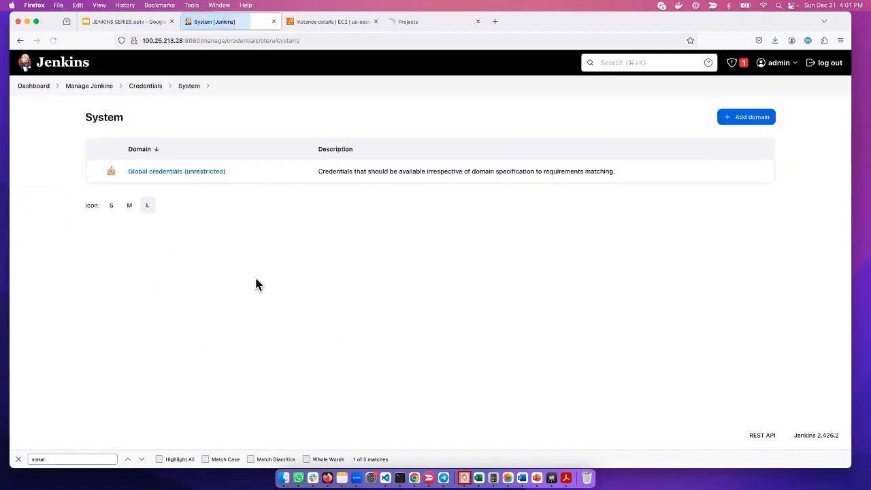
{"action": "left_click", "coordinate": [150, 178]}
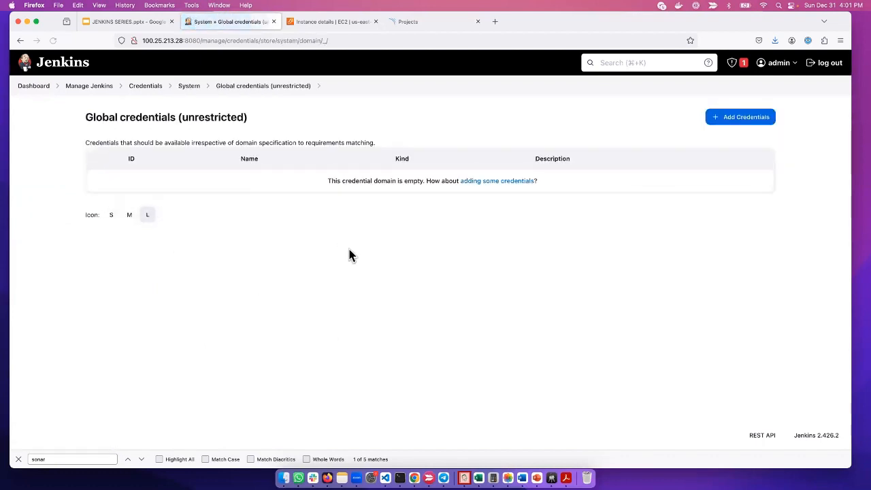
{"action": "left_click", "coordinate": [746, 119]}
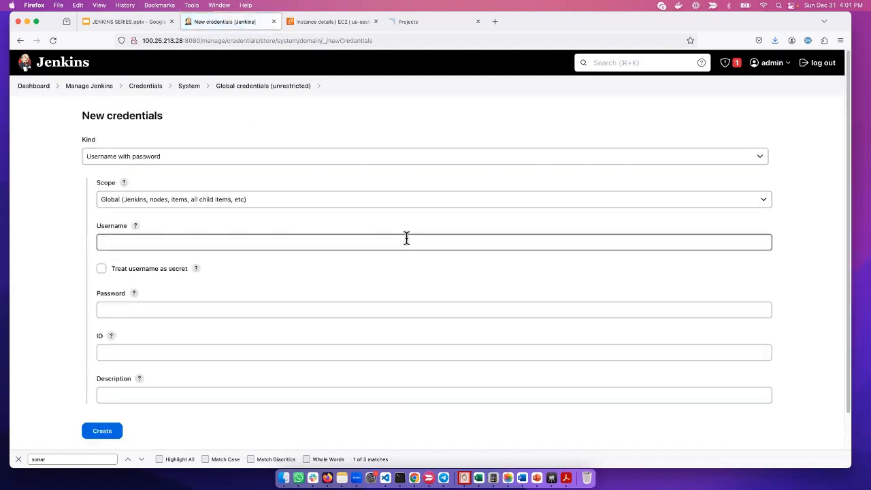
Step: Set the new credential's kind to Secret text, keeping its scope Global
{"action": "left_click", "coordinate": [211, 196]}
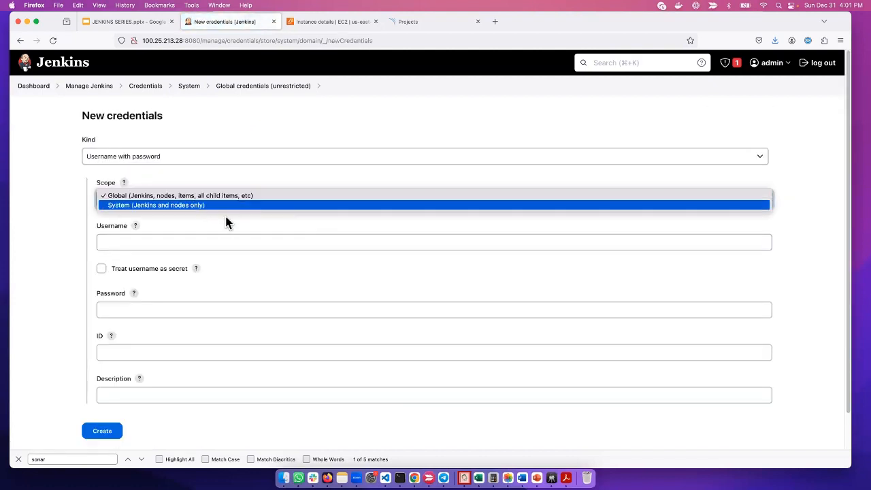
{"action": "left_click", "coordinate": [225, 220]}
{"action": "left_click", "coordinate": [176, 160]}
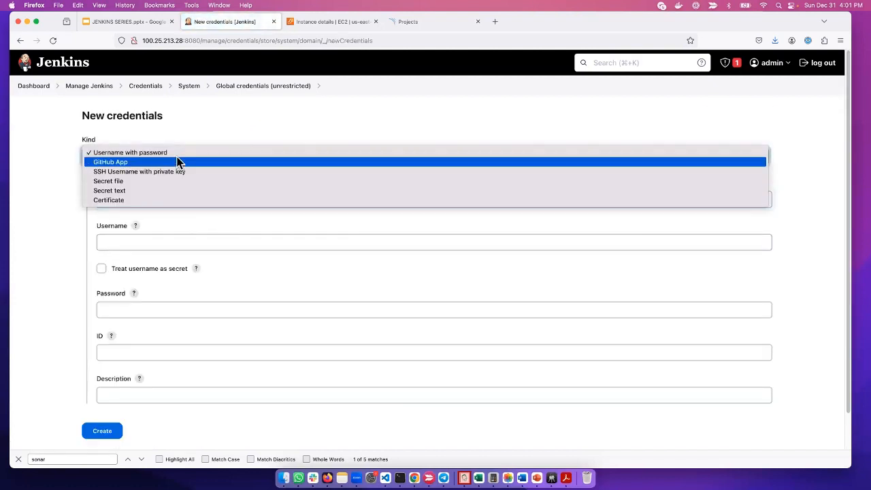
{"action": "left_click", "coordinate": [148, 190]}
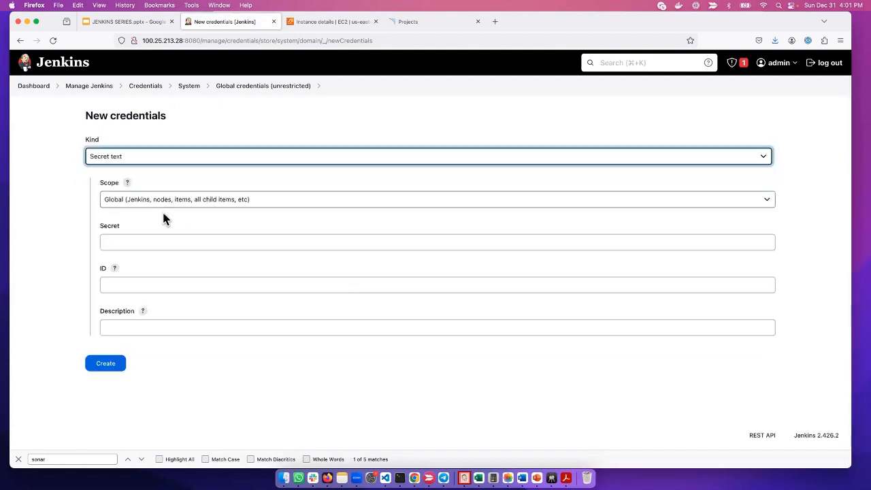
Step: Switch to SonarQube and open the Security settings of the administrator's account
{"action": "left_click", "coordinate": [418, 24]}
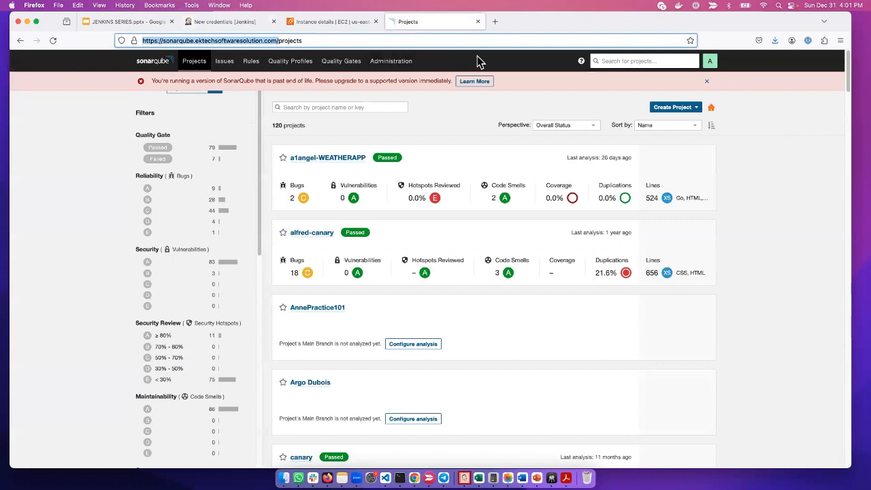
{"action": "left_click", "coordinate": [711, 62]}
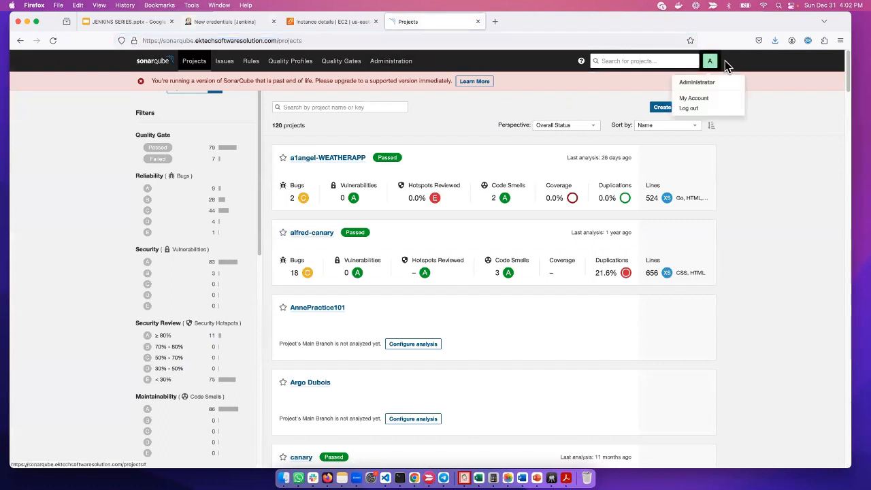
{"action": "left_click", "coordinate": [694, 98]}
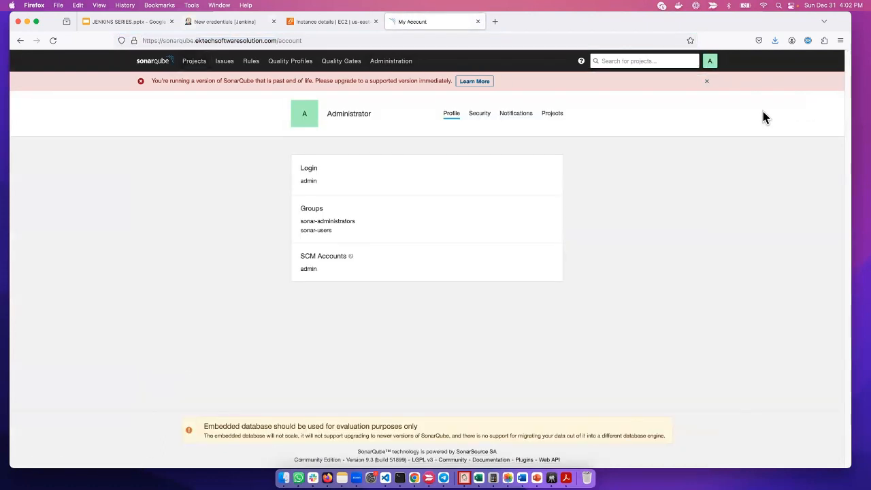
{"action": "left_click", "coordinate": [481, 114]}
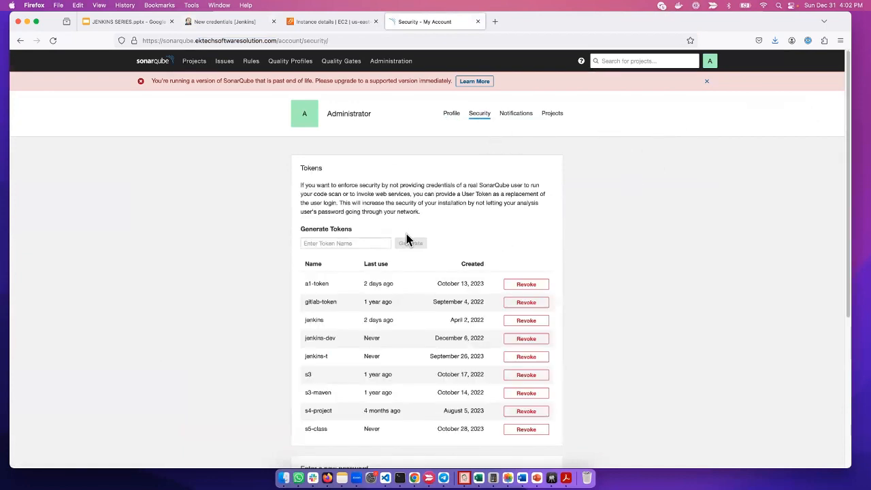
Step: Generate a user token named sonarqube-jenkins in SonarQube and copy its value
{"action": "left_click", "coordinate": [332, 244]}
{"action": "type", "text": "sonarqube-jenkins"}
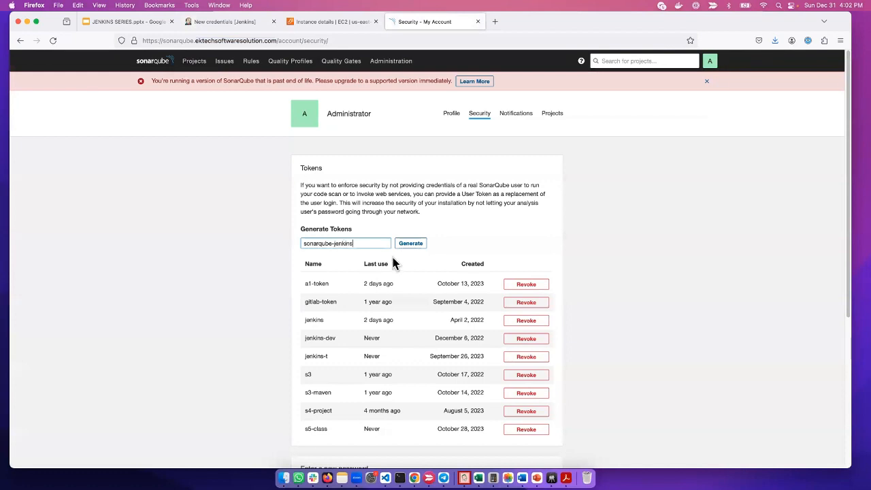
{"action": "left_click", "coordinate": [411, 243]}
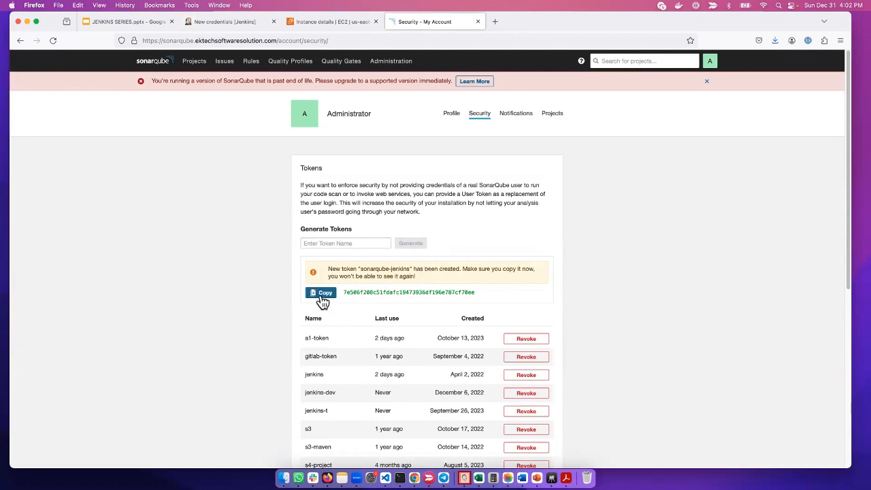
{"action": "left_click", "coordinate": [322, 300]}
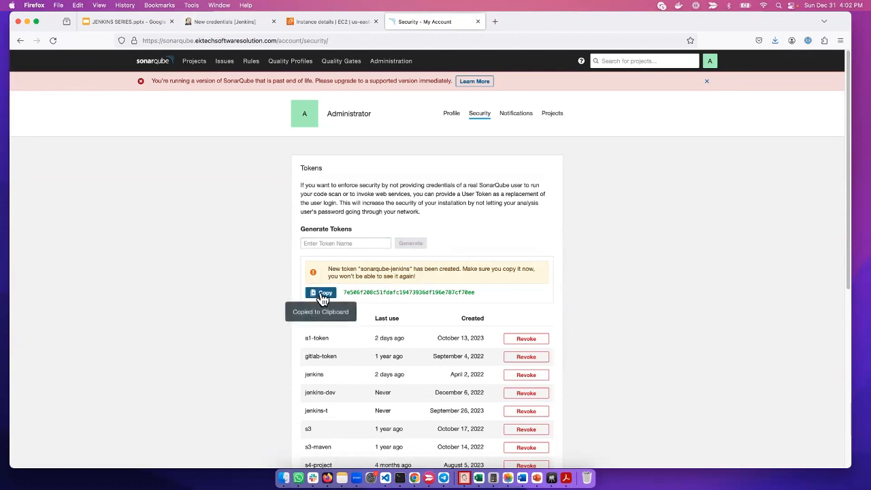
Step: Return to the new Jenkins credential and paste the copied SonarQube token as its Secret
{"action": "left_click", "coordinate": [225, 22]}
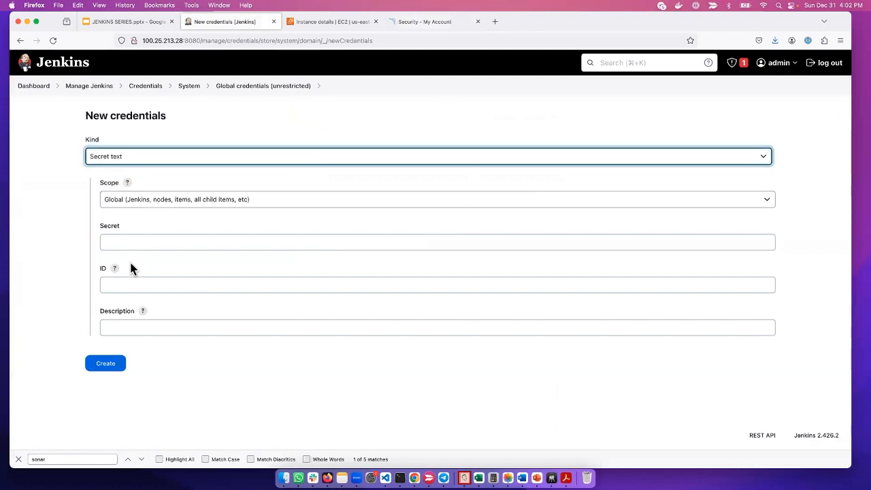
{"action": "left_click", "coordinate": [126, 241]}
{"action": "key", "text": "super+v"}
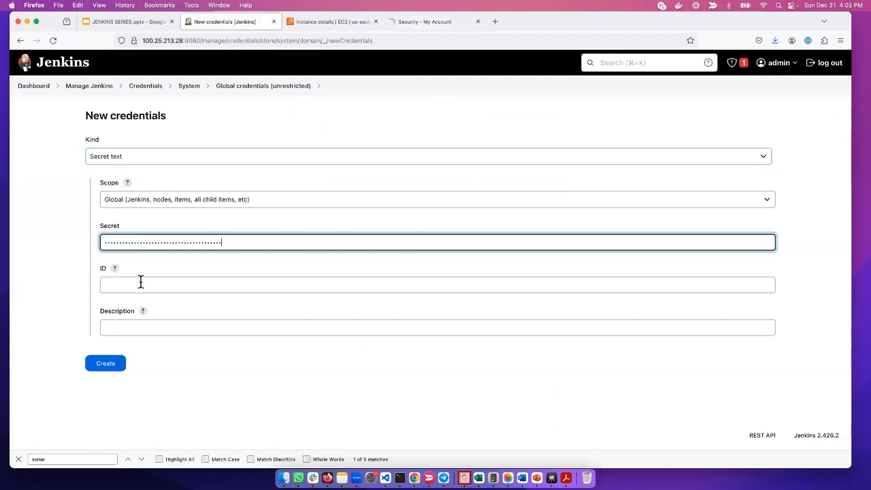
Step: Set the credential's ID and description to sonarqube and create it
{"action": "left_click", "coordinate": [137, 284]}
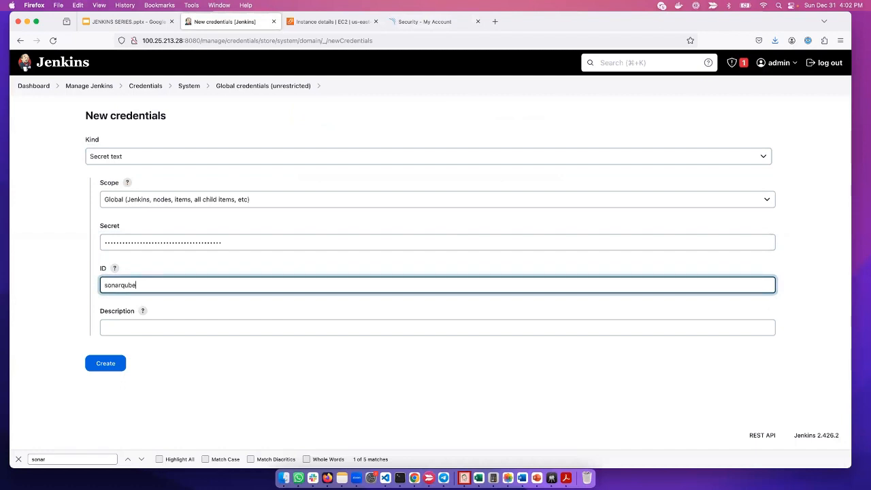
{"action": "type", "text": "sonarqube"}
{"action": "key", "text": "super+a"}
{"action": "left_click", "coordinate": [117, 329]}
{"action": "key", "text": "super+v"}
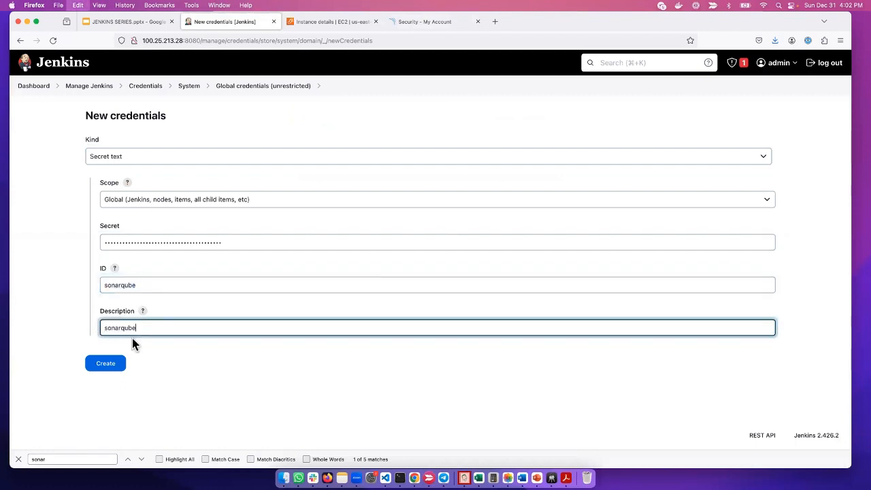
{"action": "left_click", "coordinate": [102, 373]}
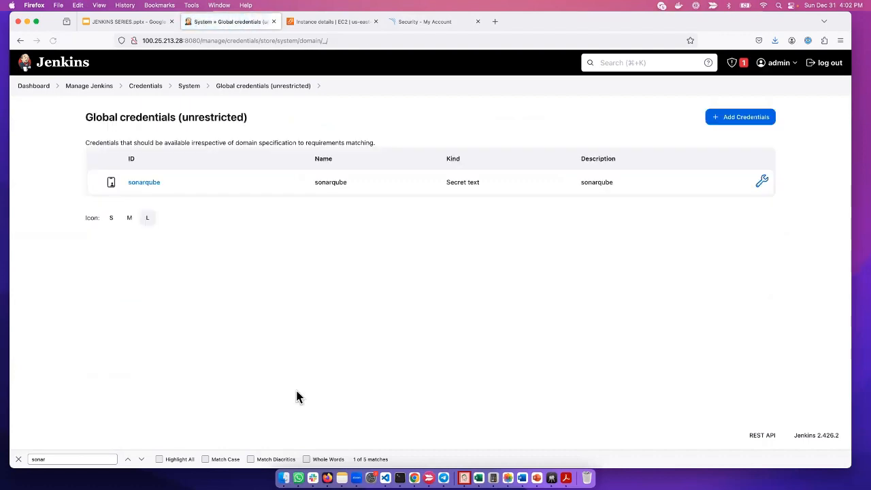
Step: Switch to SonarQube to review the account's list of tokens, and return to the projects overview
{"action": "left_click", "coordinate": [416, 21]}
{"action": "scroll", "coordinate": [445, 317], "scroll_direction": "down", "scroll_amount": 5}
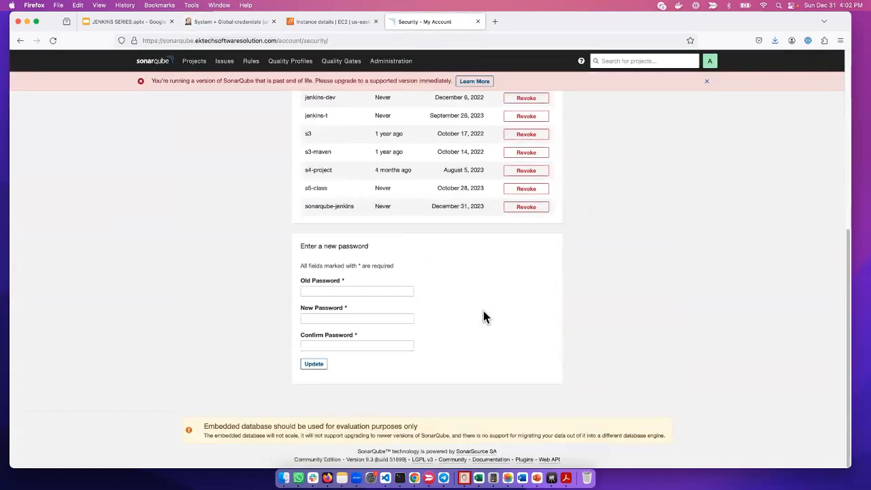
{"action": "scroll", "coordinate": [314, 350], "scroll_direction": "up", "scroll_amount": 8}
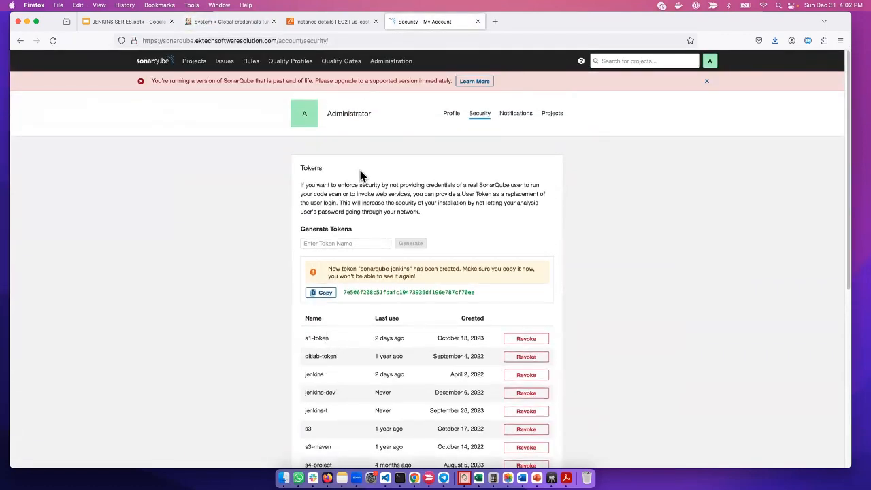
{"action": "left_click", "coordinate": [165, 68]}
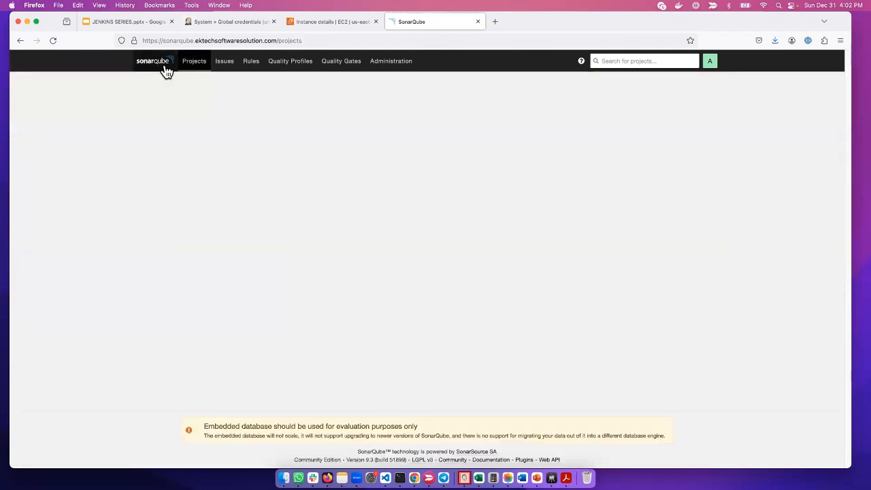
Step: Switch to Jenkins and open the System configuration from Manage Jenkins
{"action": "left_click", "coordinate": [218, 23]}
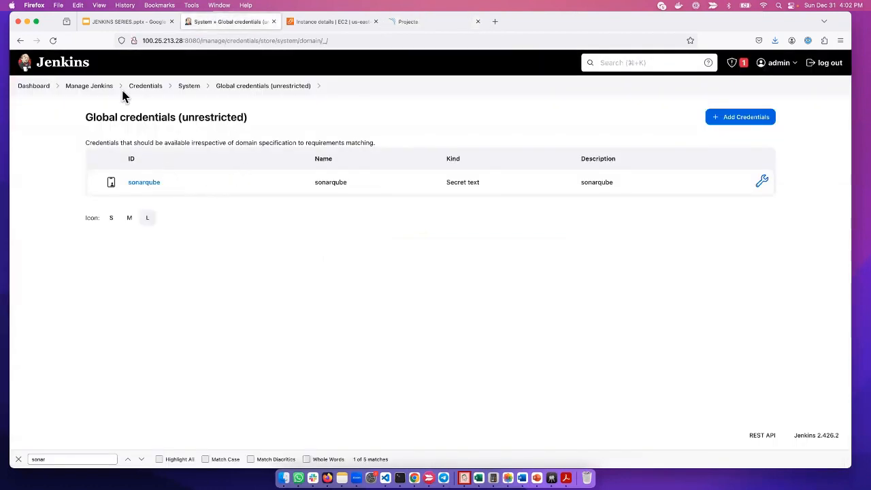
{"action": "left_click", "coordinate": [35, 89]}
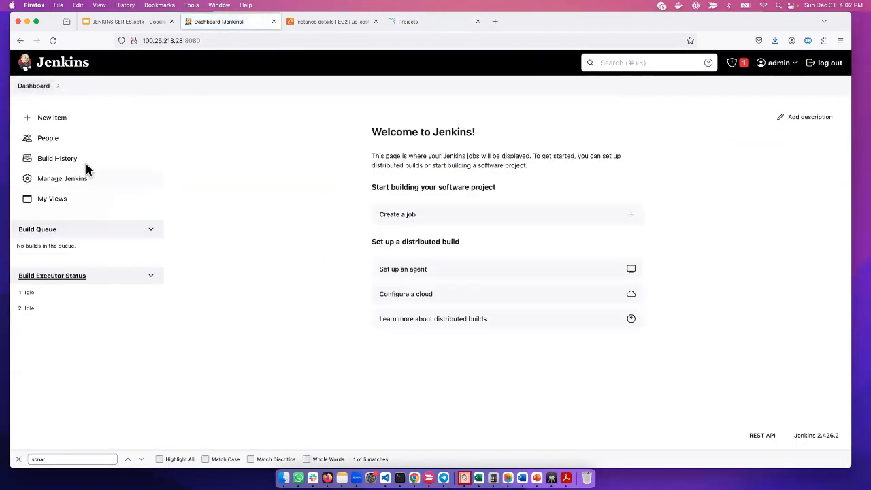
{"action": "left_click", "coordinate": [64, 181]}
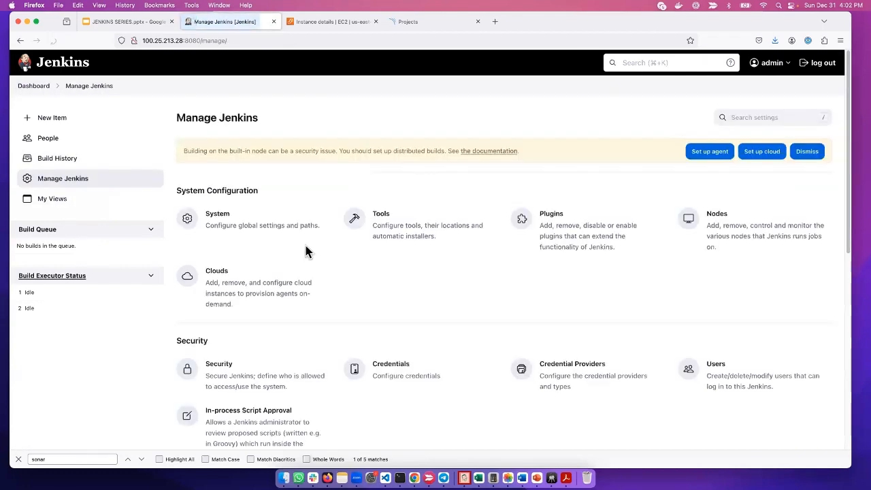
{"action": "scroll", "coordinate": [300, 258], "scroll_direction": "down", "scroll_amount": 4}
{"action": "scroll", "coordinate": [272, 278], "scroll_direction": "up", "scroll_amount": 4}
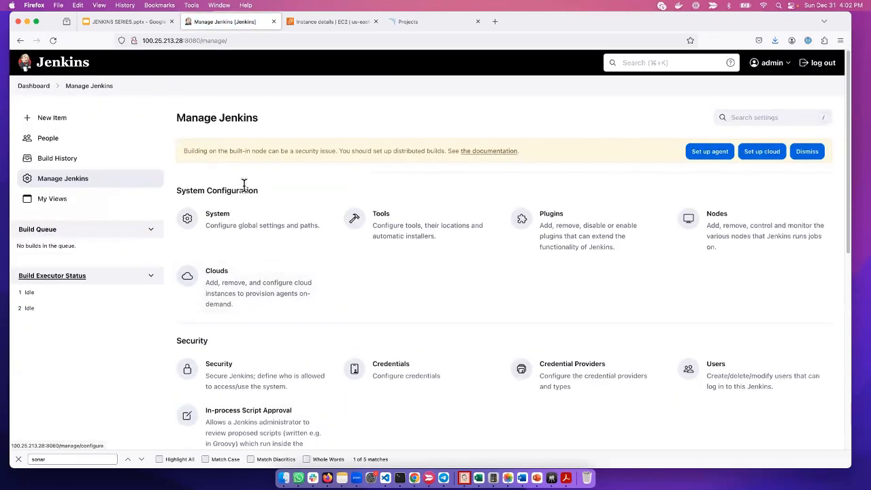
{"action": "left_click", "coordinate": [239, 225]}
Step: Select the sonarqube credential as the server authentication token of the SonarQube installation
{"action": "scroll", "coordinate": [272, 238], "scroll_direction": "down", "scroll_amount": 10}
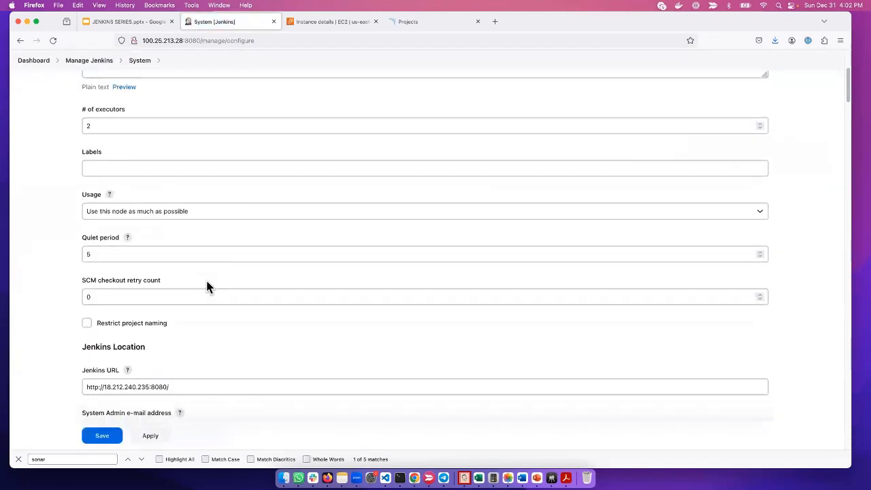
{"action": "scroll", "coordinate": [206, 282], "scroll_direction": "down", "scroll_amount": 15}
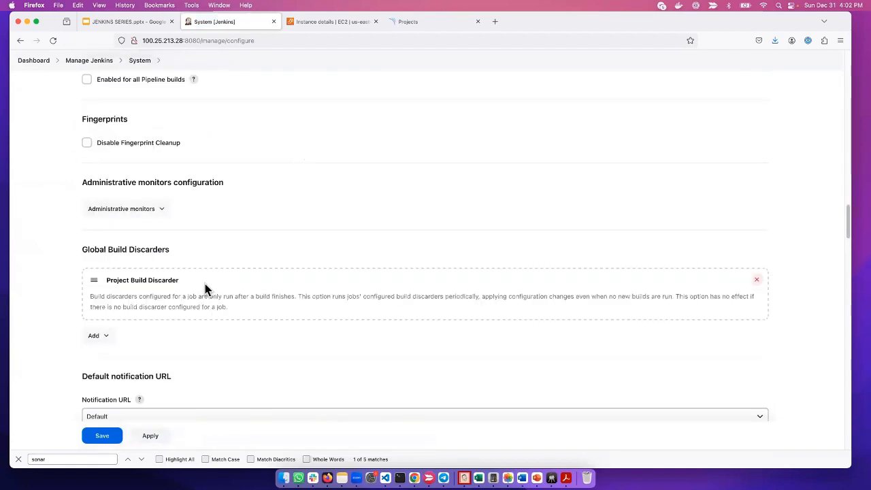
{"action": "scroll", "coordinate": [206, 290], "scroll_direction": "up", "scroll_amount": 2}
{"action": "scroll", "coordinate": [206, 290], "scroll_direction": "up", "scroll_amount": 7}
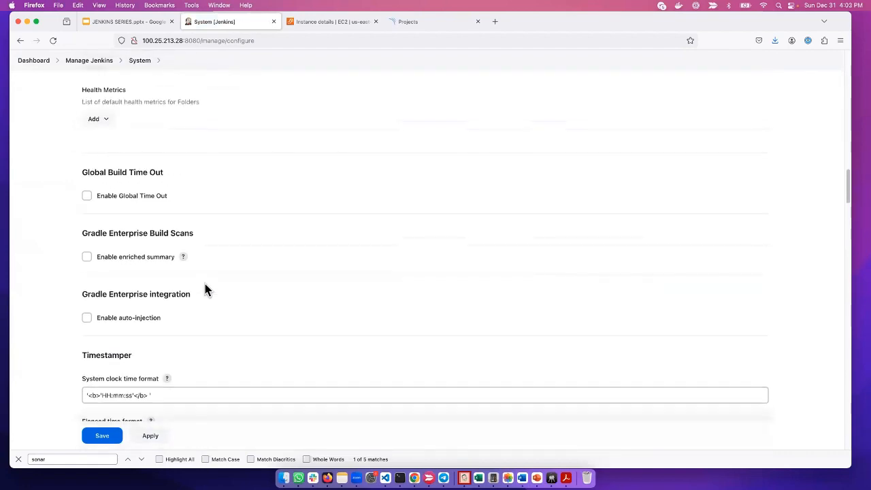
{"action": "scroll", "coordinate": [206, 290], "scroll_direction": "up", "scroll_amount": 5}
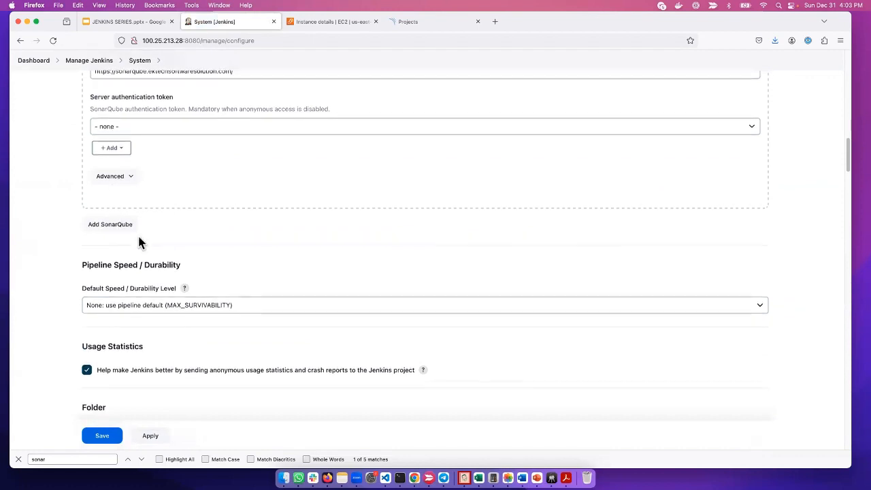
{"action": "left_click", "coordinate": [115, 150]}
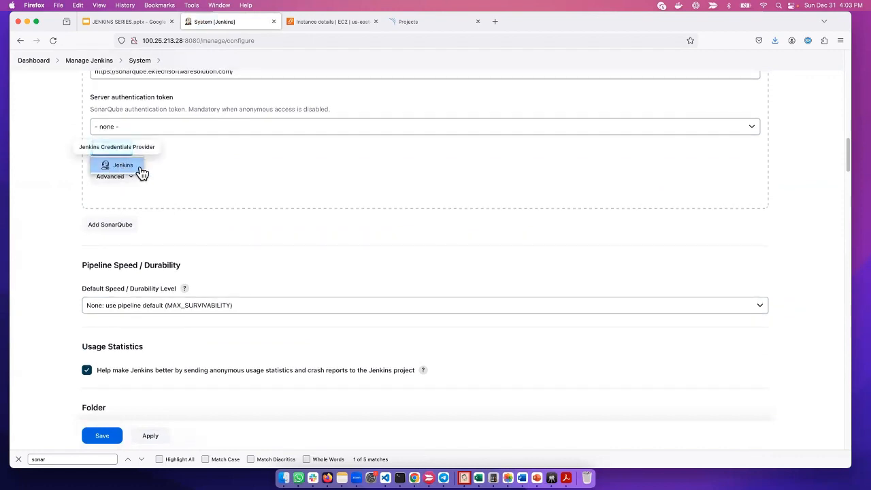
{"action": "left_click", "coordinate": [165, 127]}
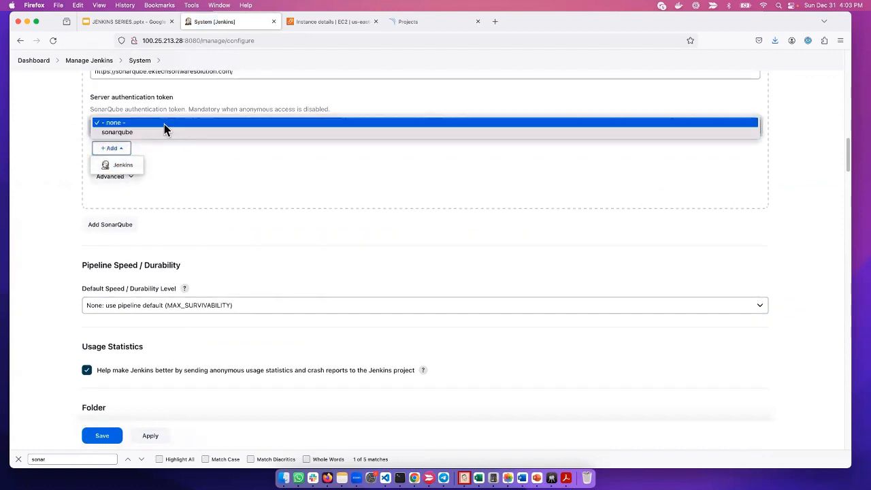
{"action": "left_click", "coordinate": [146, 134]}
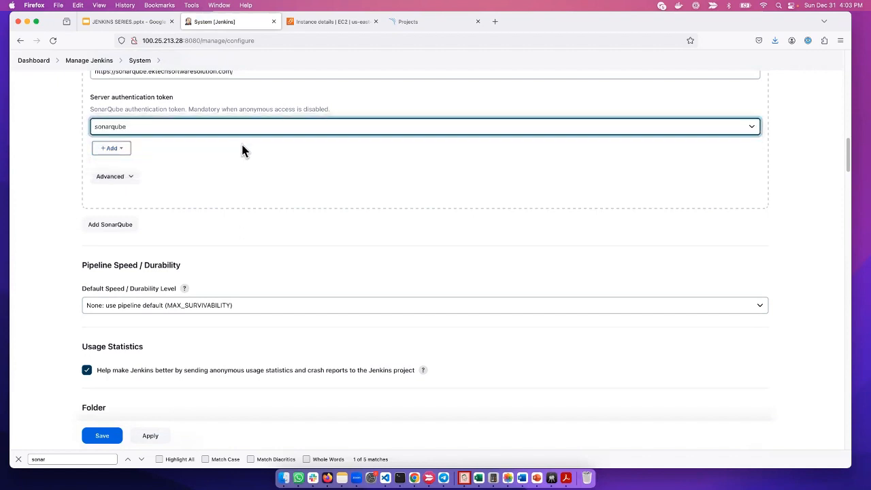
Step: Review the SonarQube installation's settings, then apply and save the System configuration with its authentication token
{"action": "scroll", "coordinate": [244, 145], "scroll_direction": "up", "scroll_amount": 2}
{"action": "scroll", "coordinate": [289, 193], "scroll_direction": "up", "scroll_amount": 1}
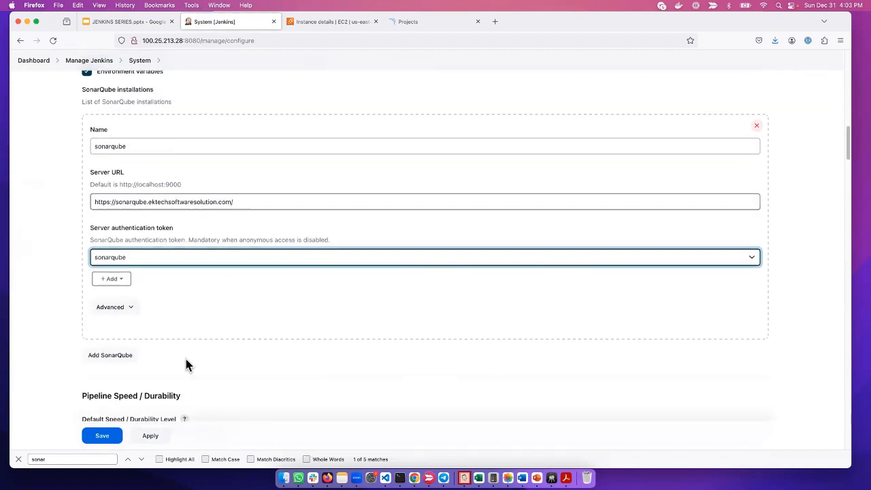
{"action": "left_click", "coordinate": [151, 438]}
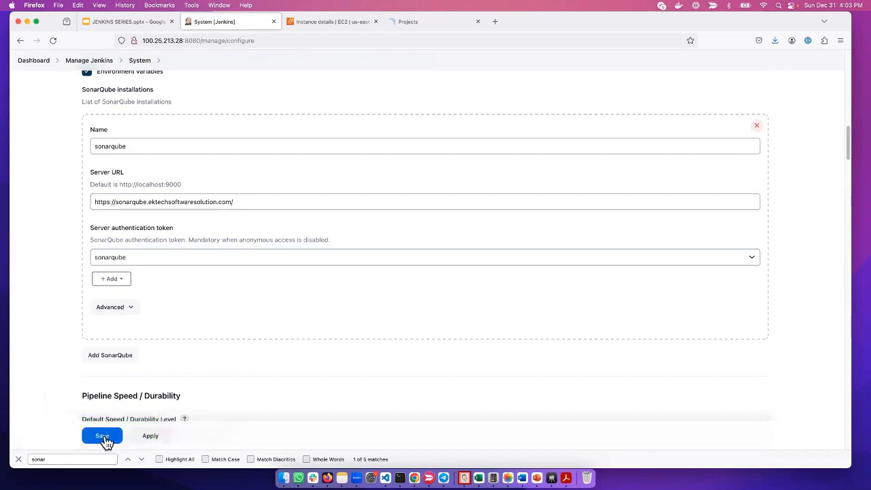
{"action": "left_click", "coordinate": [109, 441]}
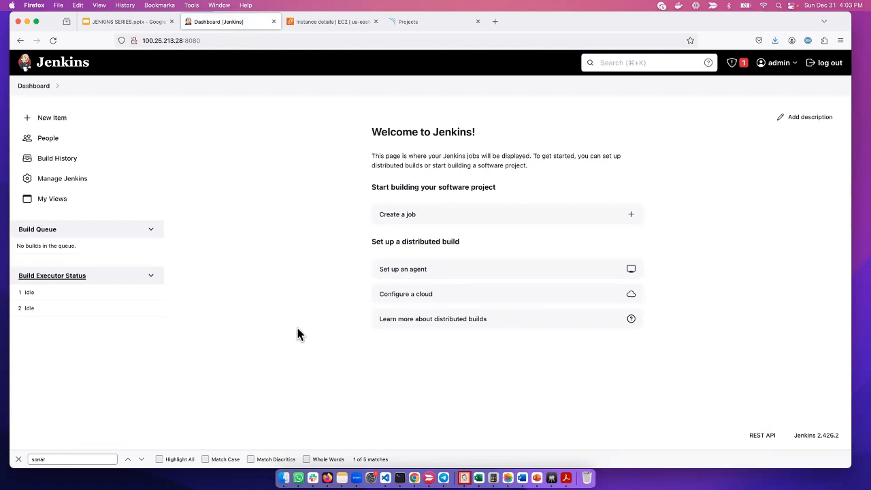
Step: Switch to SonarQube to view the a1angel-WEATHERAPP project's overview, and return to the Jenkins dashboard
{"action": "left_click", "coordinate": [423, 21]}
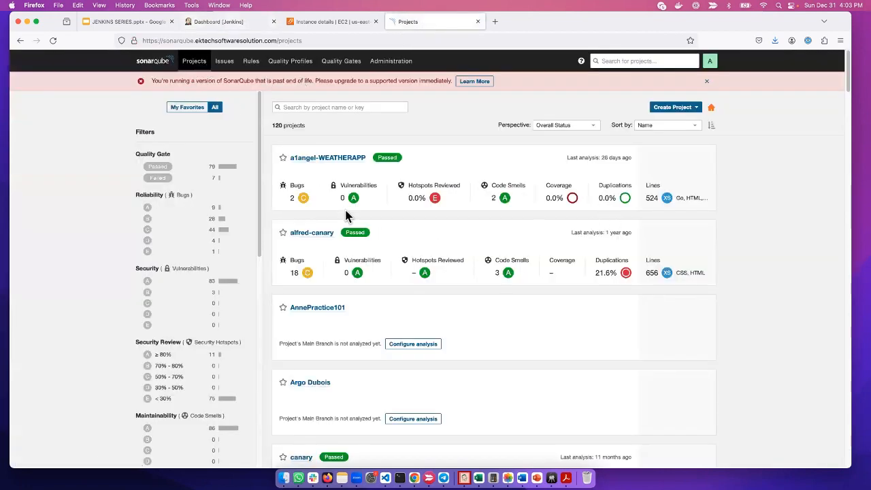
{"action": "left_click", "coordinate": [308, 163]}
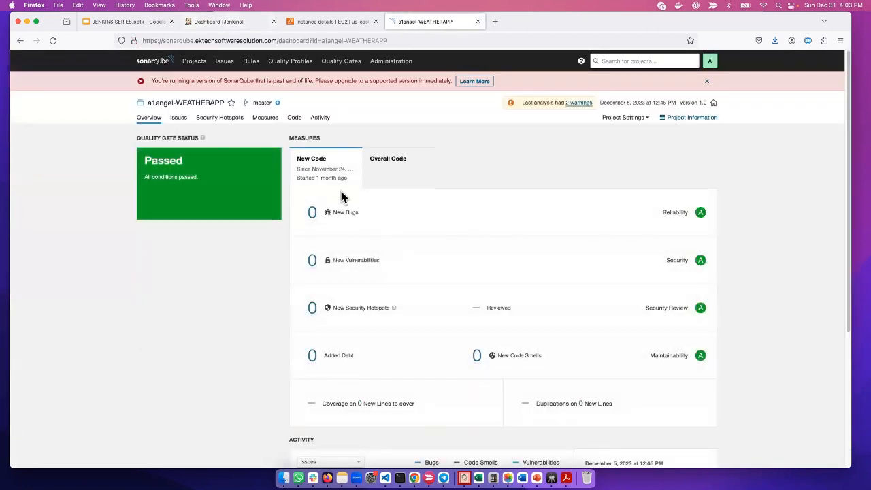
{"action": "left_click", "coordinate": [208, 23]}
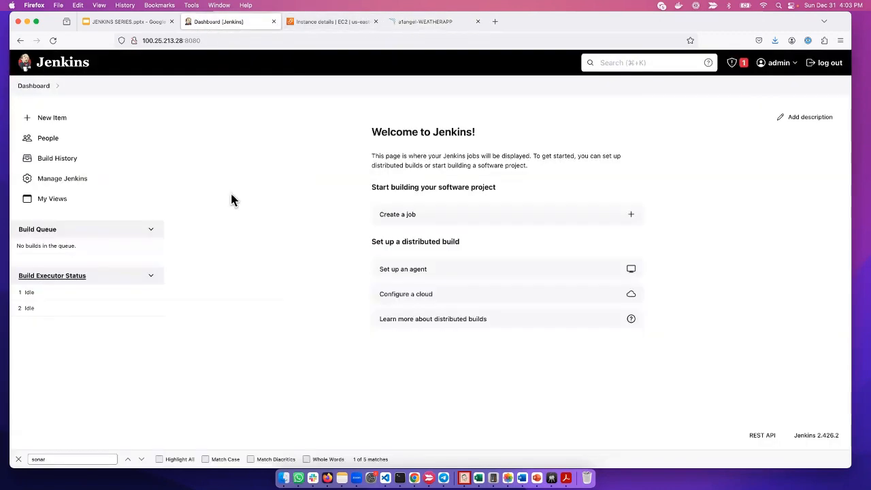
Step: Open the Tools configuration in Manage Jenkins at the SonarQube Scanner installations section
{"action": "left_click", "coordinate": [64, 179]}
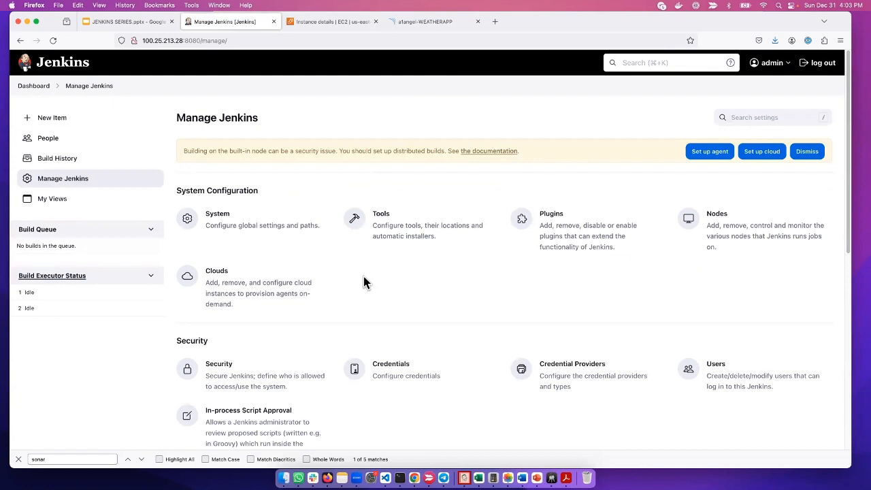
{"action": "left_click", "coordinate": [409, 233]}
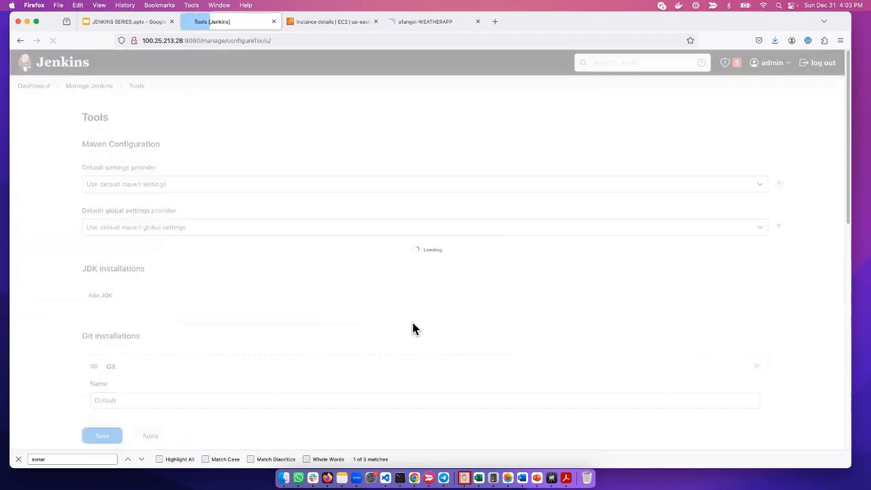
{"action": "scroll", "coordinate": [166, 367], "scroll_direction": "down", "scroll_amount": 10}
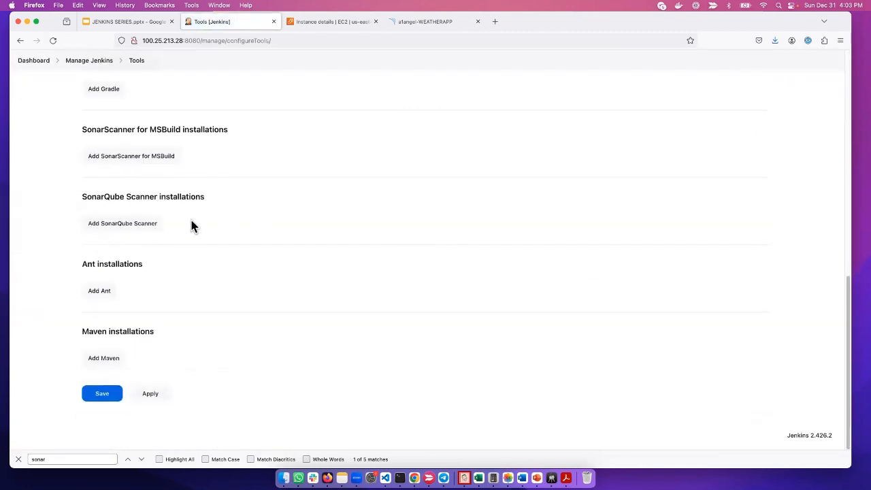
Step: Add a SonarQube Scanner installation named sonarqube
{"action": "left_click", "coordinate": [148, 226]}
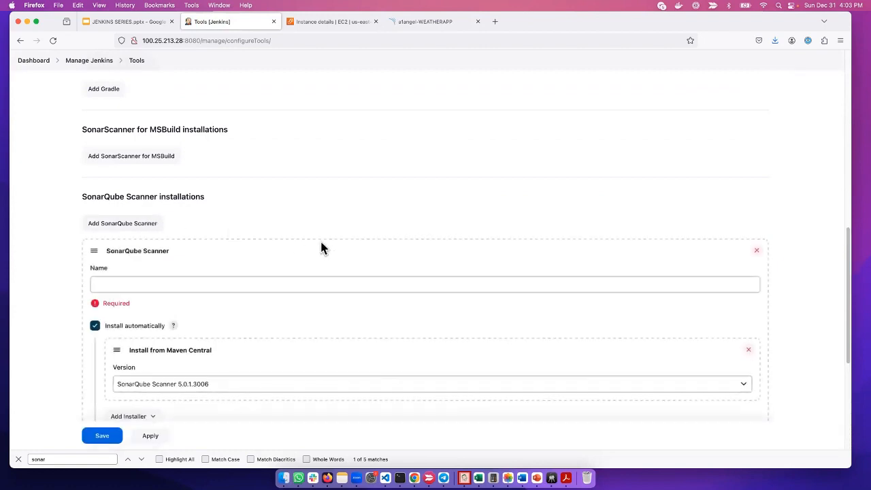
{"action": "left_click", "coordinate": [200, 284]}
{"action": "type", "text": "sonarqube"}
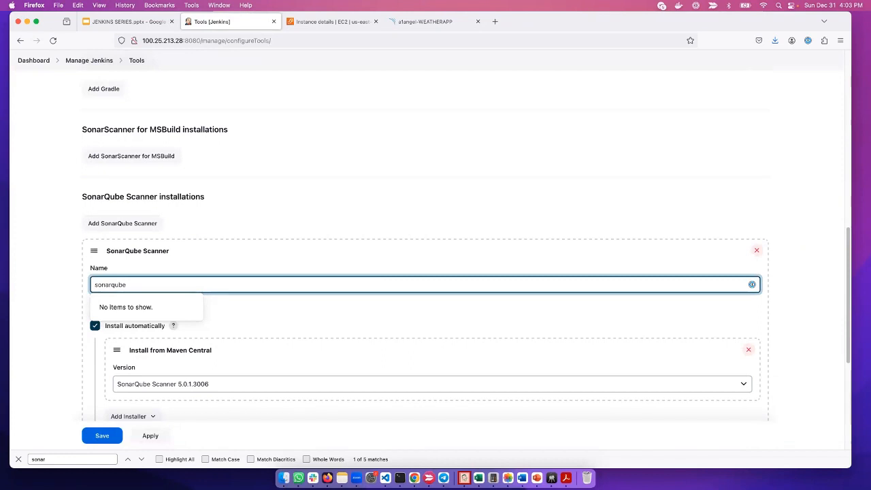
{"action": "left_click", "coordinate": [46, 340]}
{"action": "scroll", "coordinate": [242, 372], "scroll_direction": "down", "scroll_amount": 2}
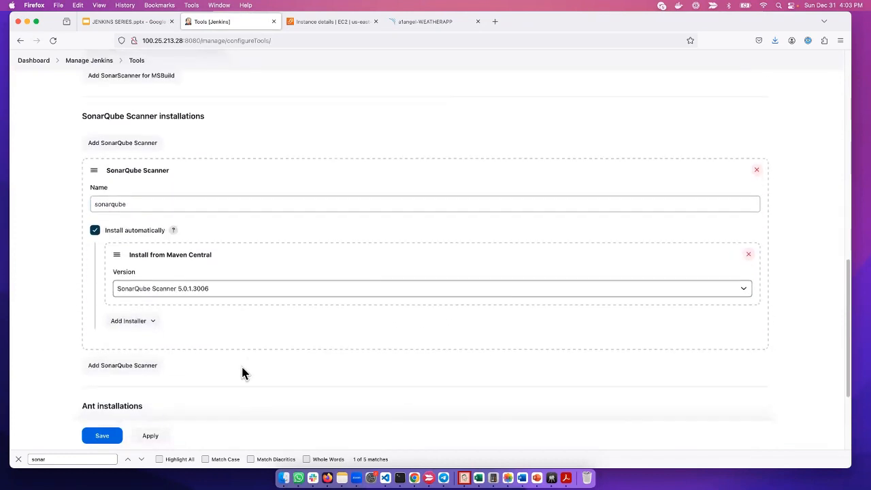
Step: Choose SonarQube Scanner 5.0.1.3006 as the version installed from Maven Central, then apply and save the Tools configuration
{"action": "left_click", "coordinate": [179, 268]}
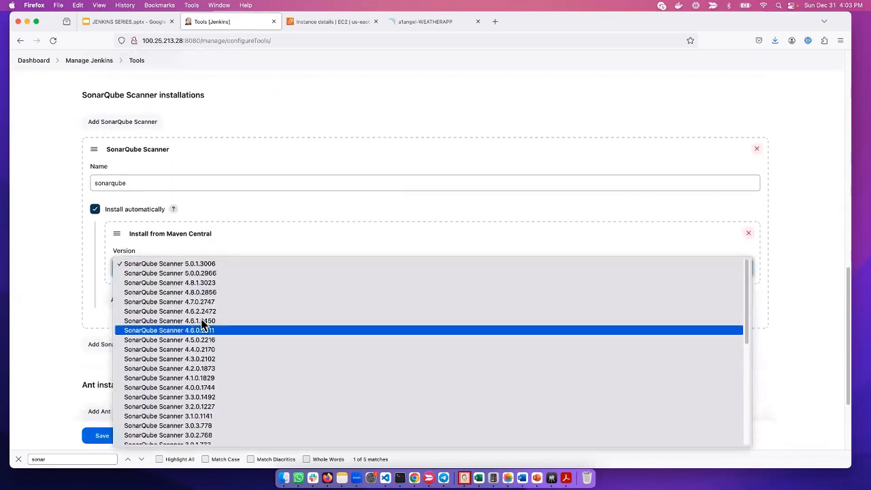
{"action": "left_click", "coordinate": [142, 264]}
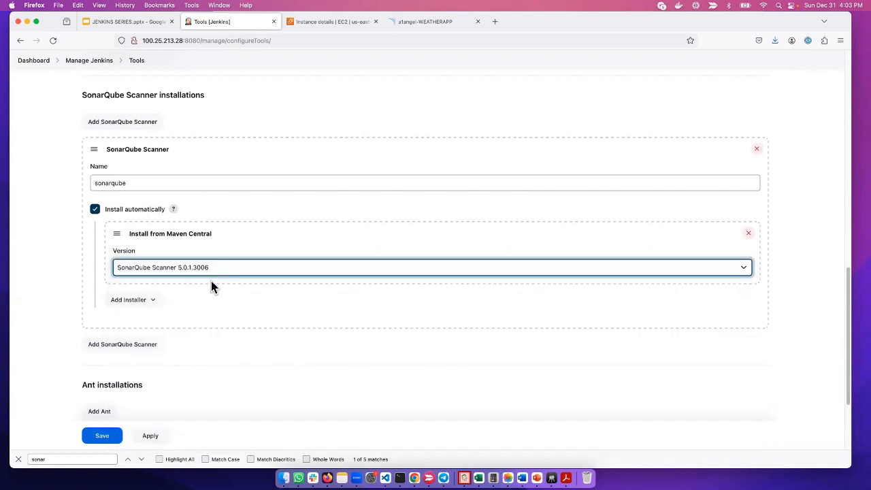
{"action": "left_click", "coordinate": [152, 439]}
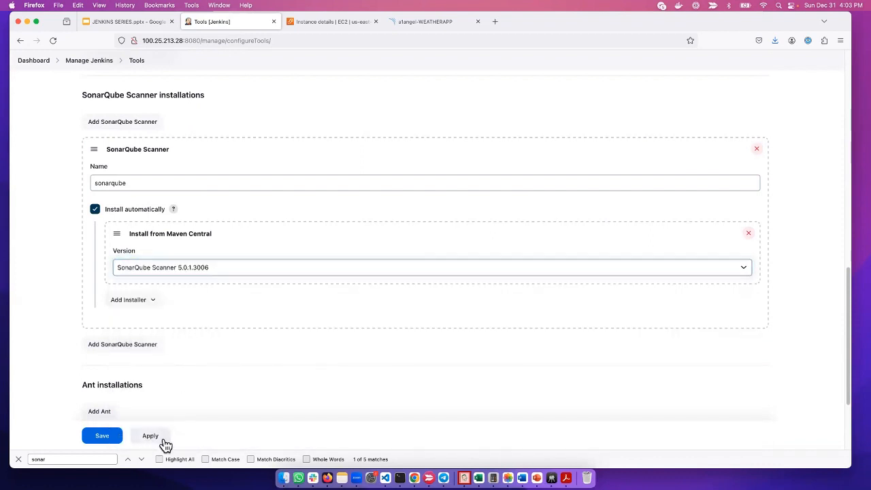
{"action": "left_click", "coordinate": [103, 436]}
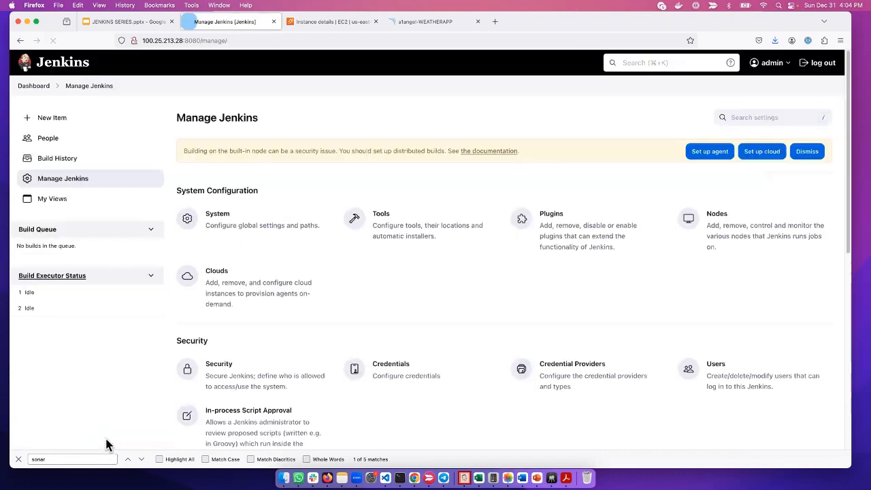